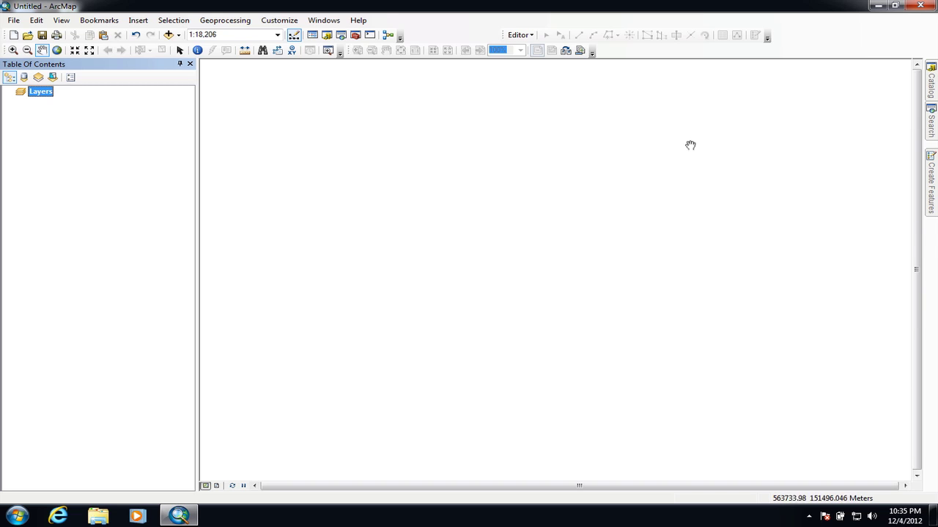
# Create a new toolbox in the C:\GIS1\GIS folder, keeping its default name
pyautogui.click(932, 79)
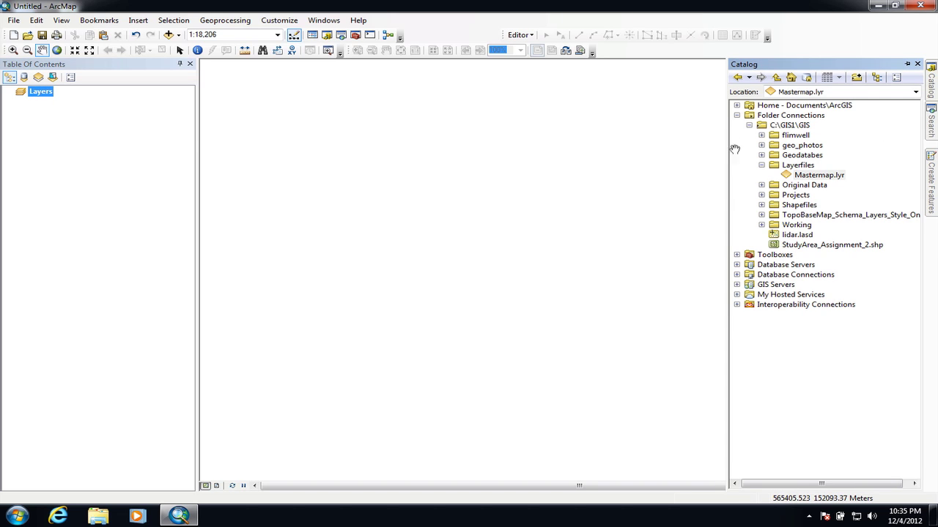
pyautogui.click(784, 127)
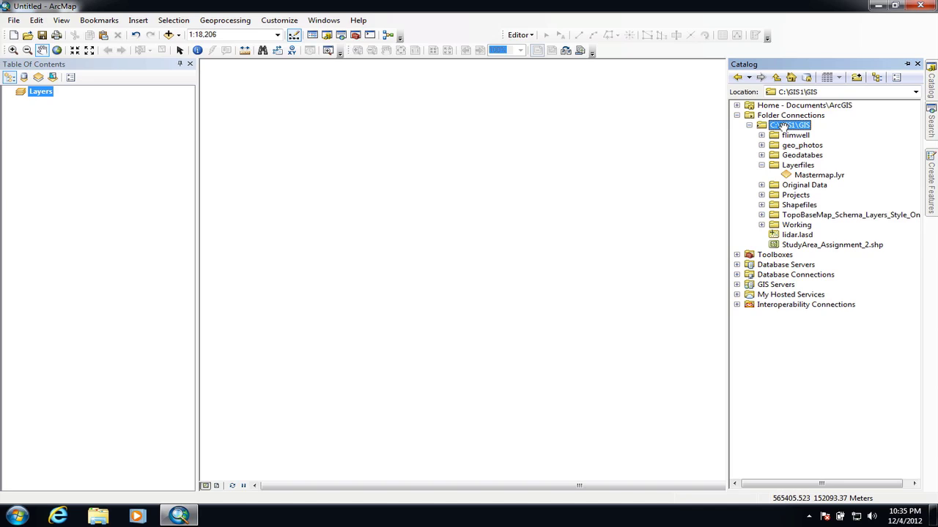
pyautogui.rightClick(787, 126)
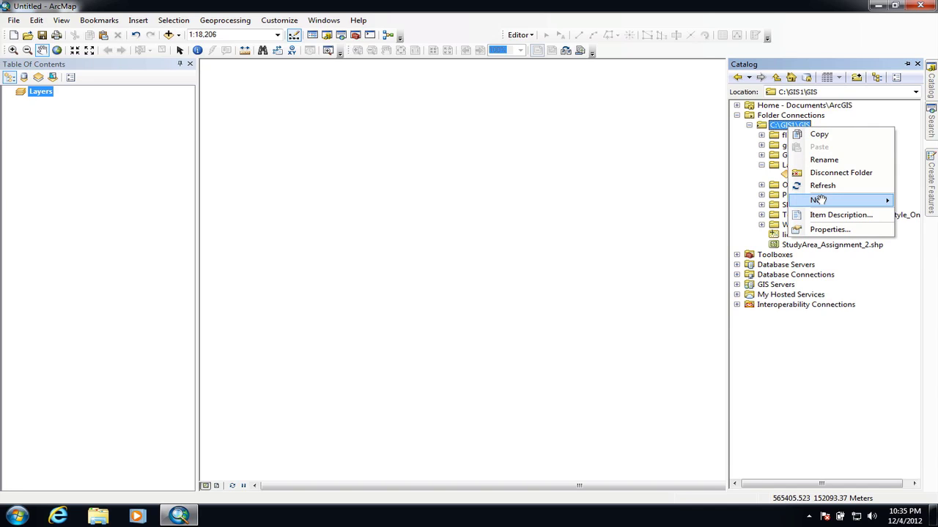
pyautogui.moveTo(813, 200)
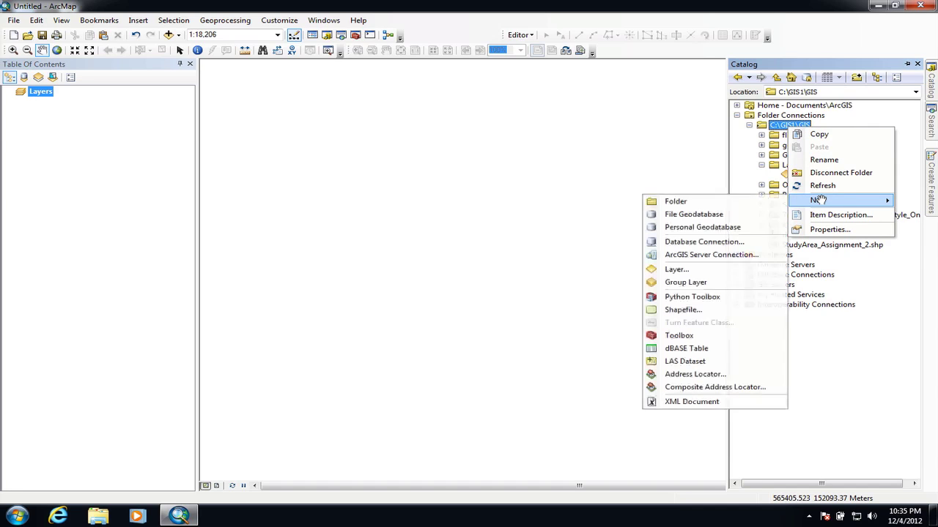
pyautogui.click(690, 334)
pyautogui.press('Return')
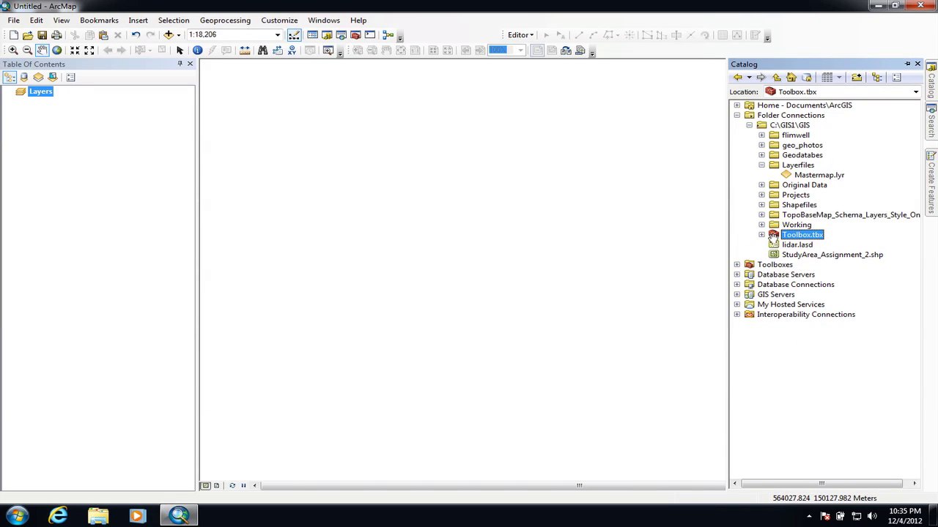
# Create a new model in the new toolbox and reposition and slightly enlarge its window
pyautogui.rightClick(774, 235)
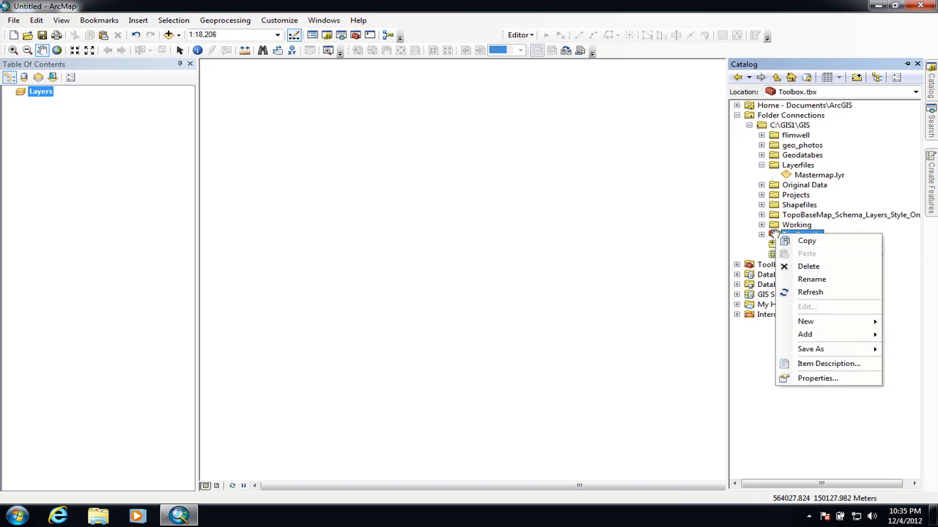
pyautogui.moveTo(823, 321)
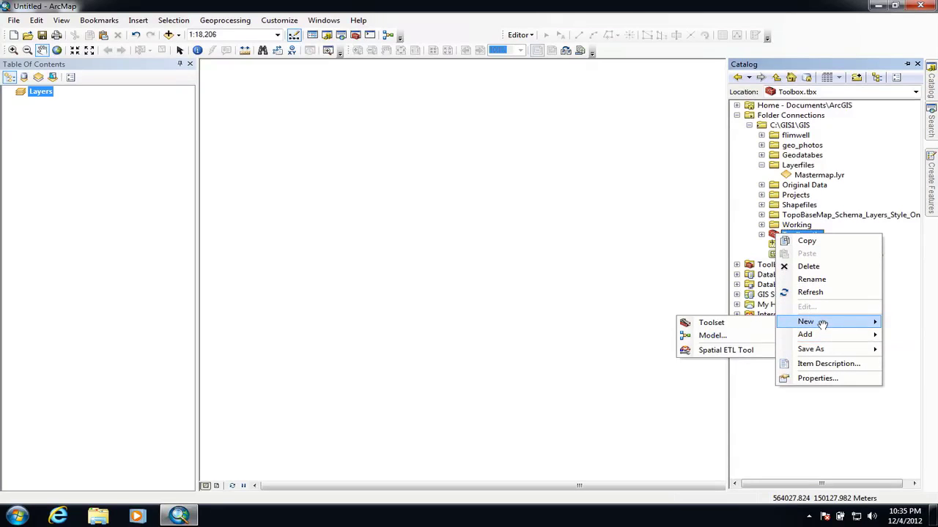
pyautogui.click(732, 338)
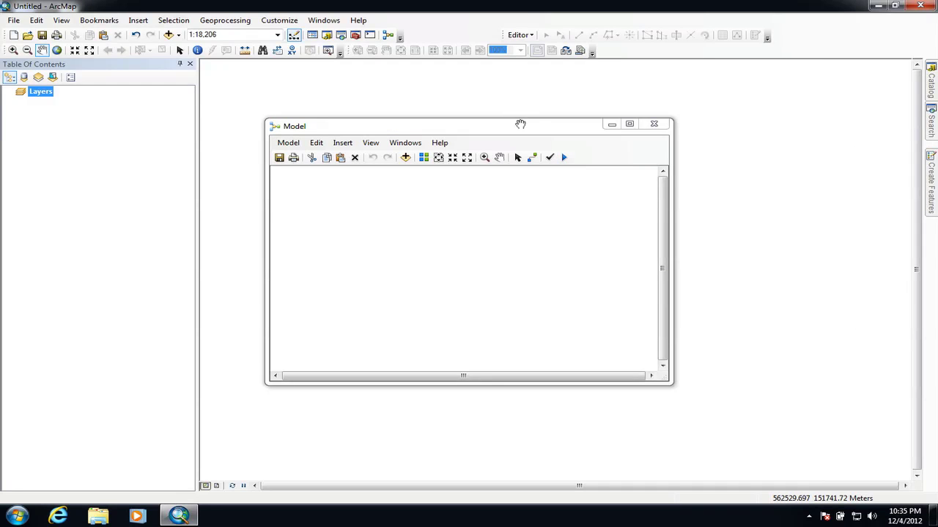
pyautogui.moveTo(519, 124); pyautogui.dragTo(493, 110)
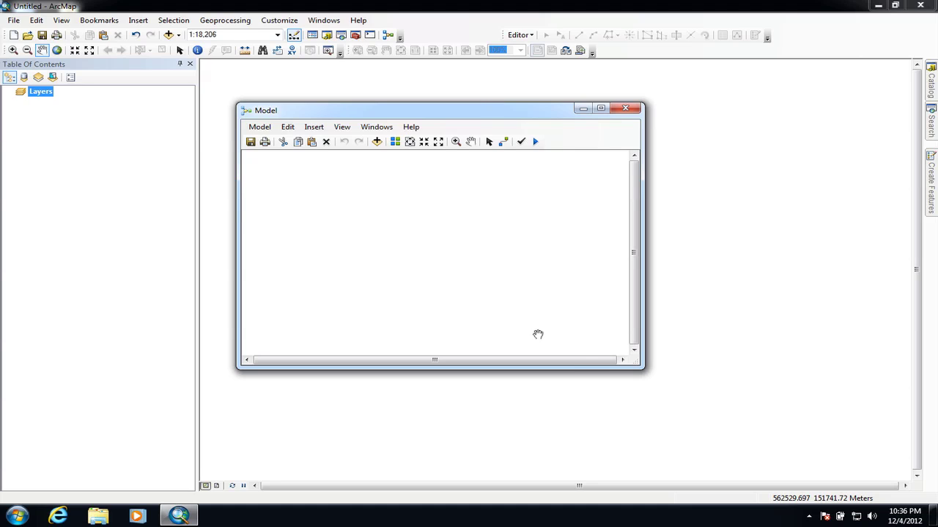
pyautogui.moveTo(631, 360); pyautogui.dragTo(652, 365)
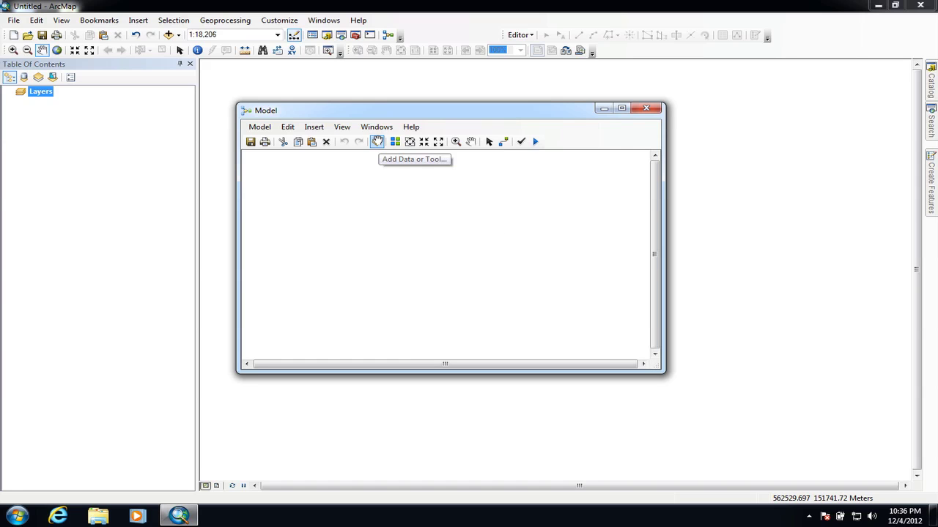
# Add StudyArea_Assignment_2.shp from C:\GIS1\GIS to the model and enlarge the model window
pyautogui.click(377, 141)
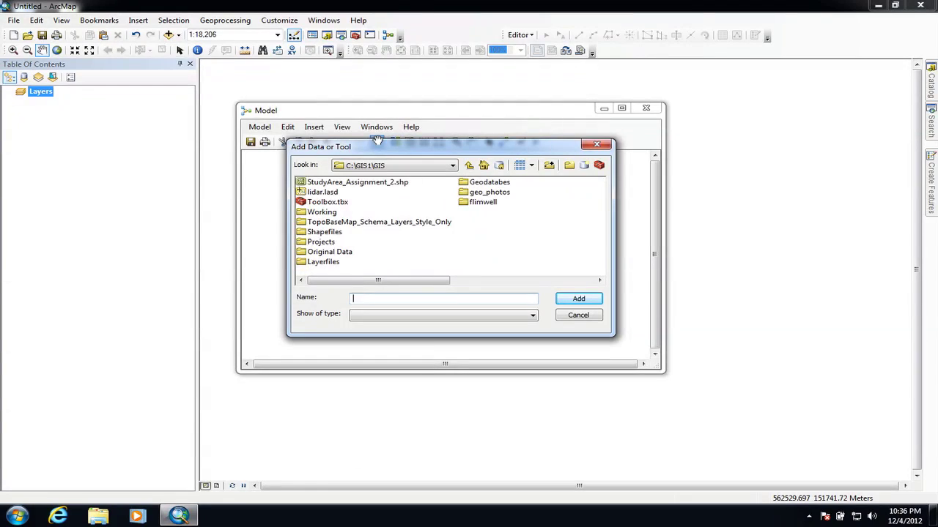
pyautogui.click(352, 182)
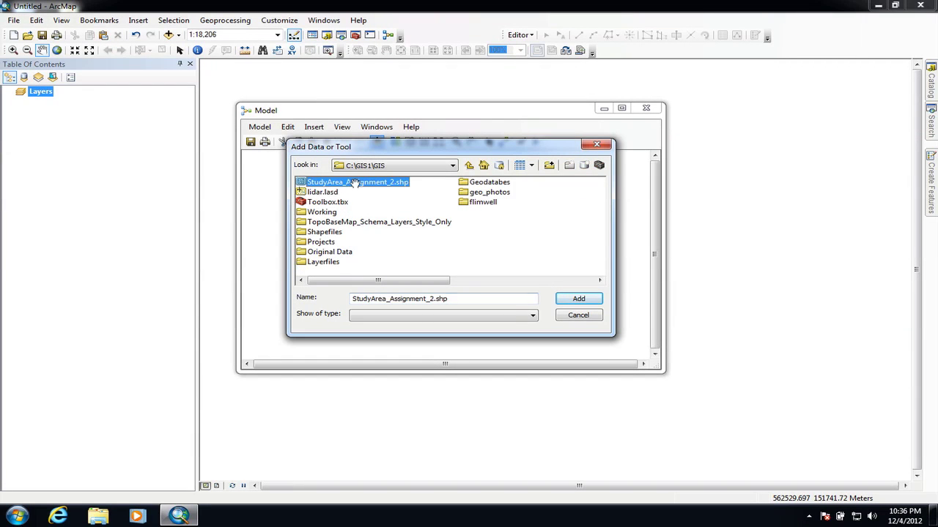
pyautogui.click(576, 299)
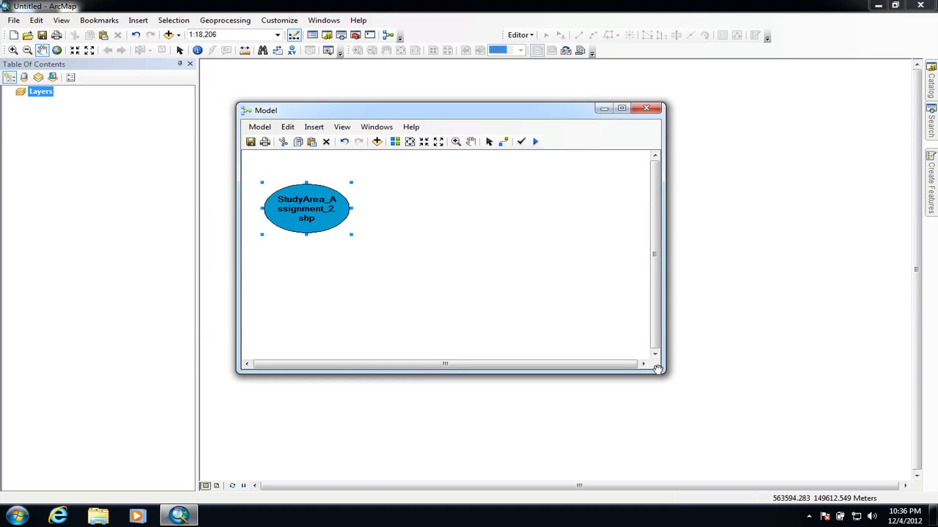
pyautogui.moveTo(657, 369); pyautogui.dragTo(780, 410)
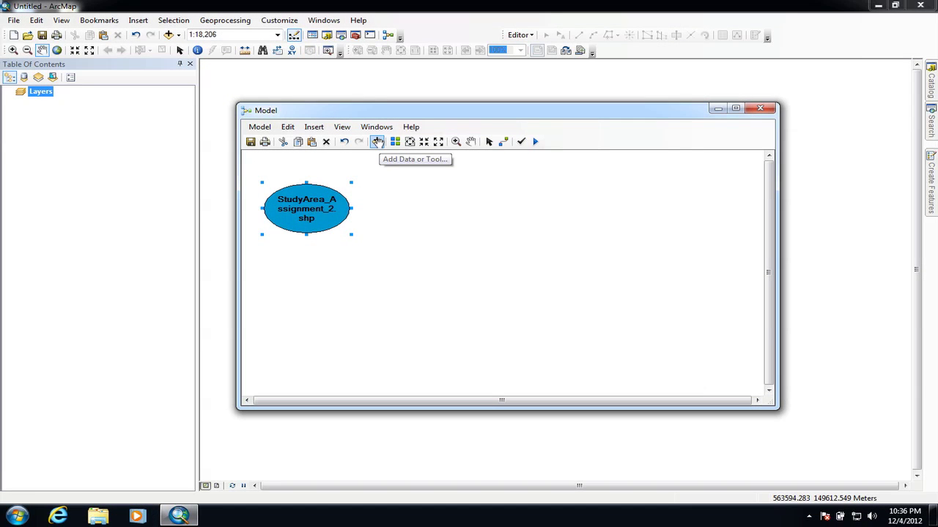
# Add tqawi.shp to the model from the Original Data, Natural England, Ancient Woodland folder
pyautogui.click(376, 142)
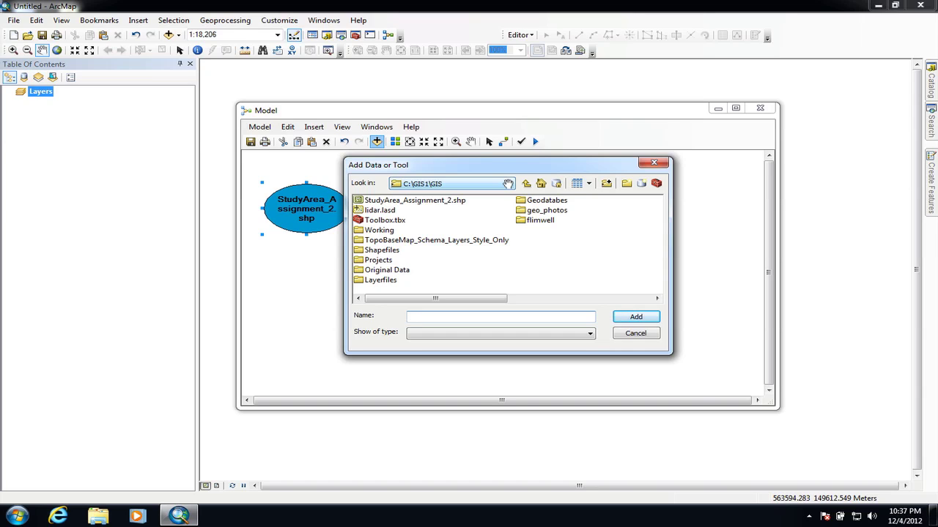
pyautogui.doubleClick(402, 270)
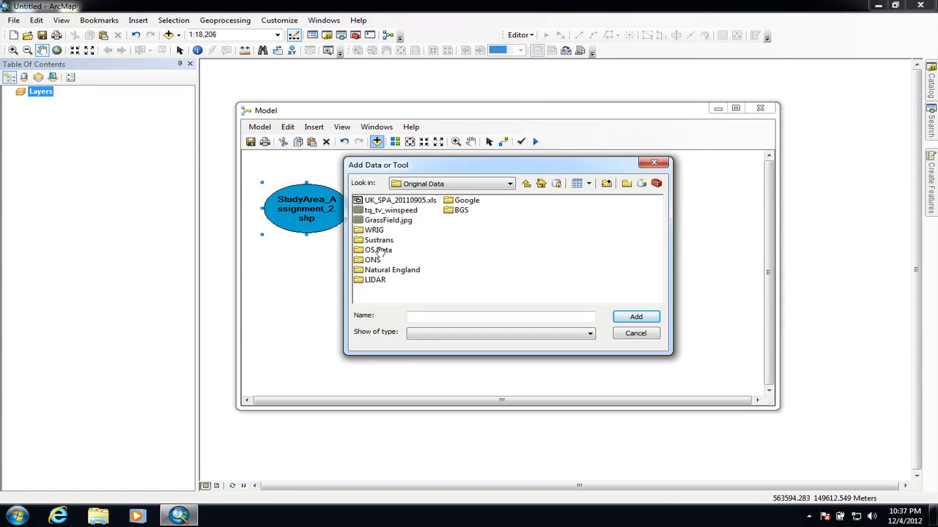
pyautogui.doubleClick(387, 270)
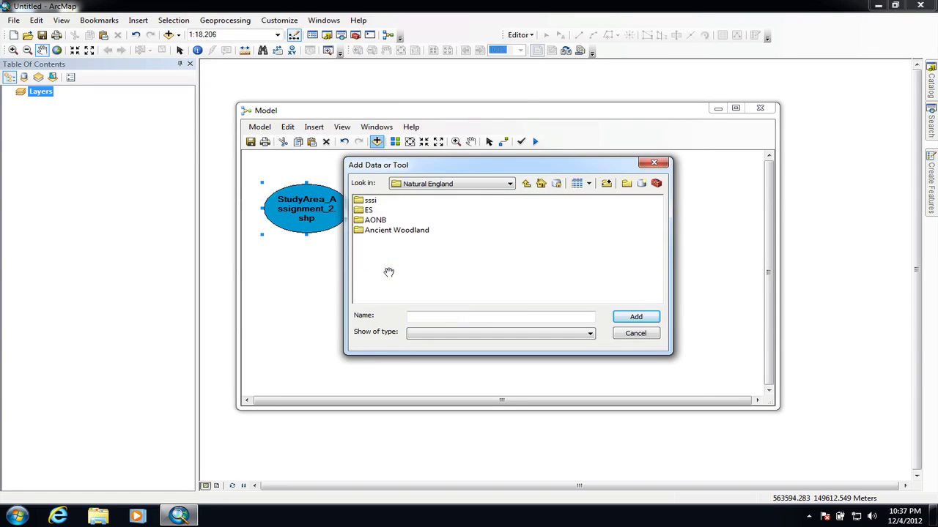
pyautogui.doubleClick(375, 229)
pyautogui.click(377, 200)
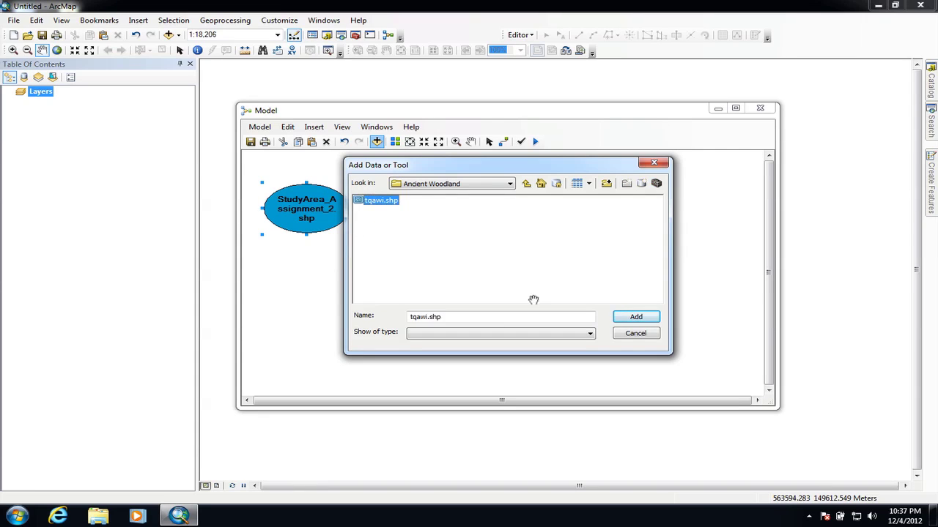
pyautogui.click(633, 317)
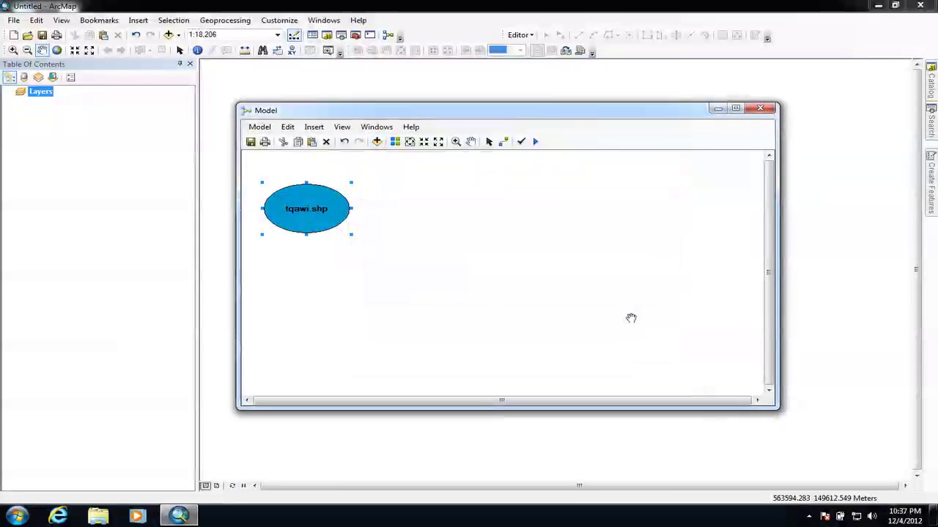
# Arrange the two data elements so that tqawi.shp sits below StudyArea_Assignment_2.shp
pyautogui.moveTo(327, 209); pyautogui.dragTo(326, 303)
pyautogui.moveTo(306, 220); pyautogui.dragTo(318, 217)
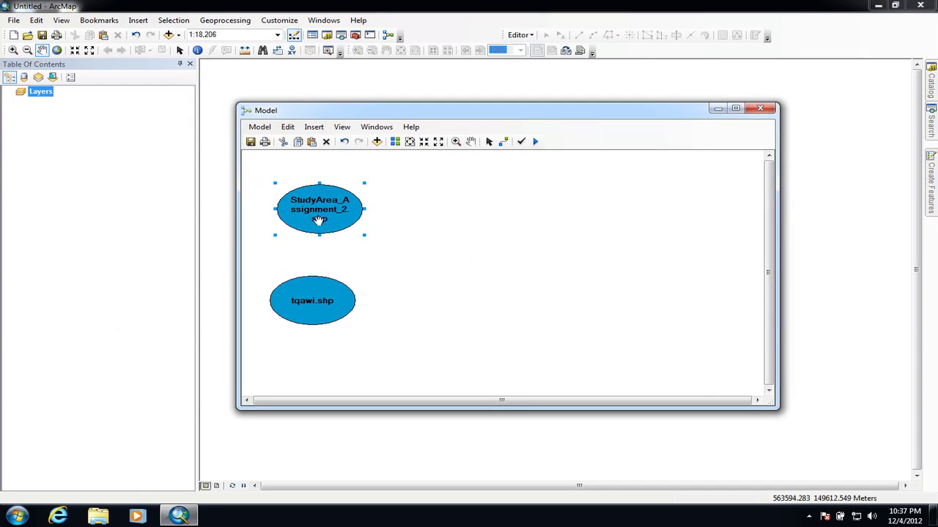
pyautogui.moveTo(299, 308); pyautogui.dragTo(297, 297)
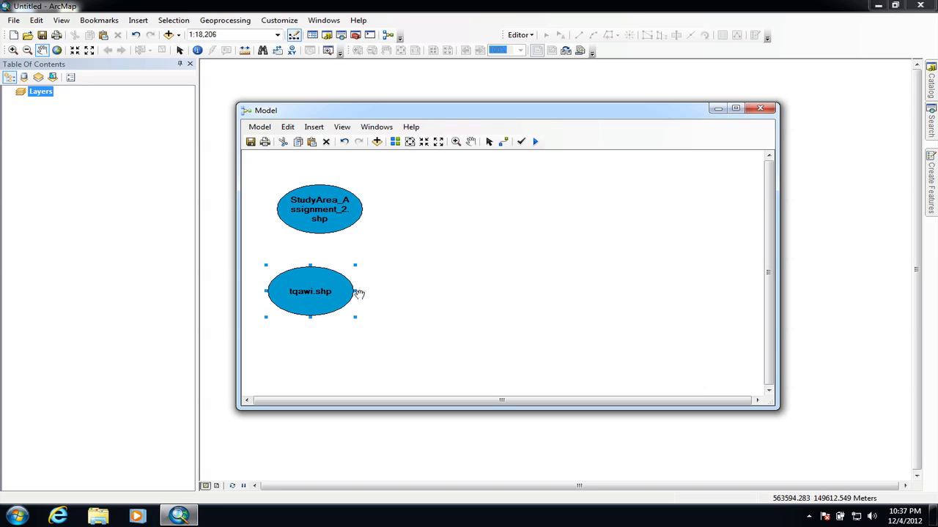
# Search for "clip" and place the Clip (Analysis) tool in the model, midway in height beside the two data elements
pyautogui.moveTo(552, 110); pyautogui.dragTo(480, 110)
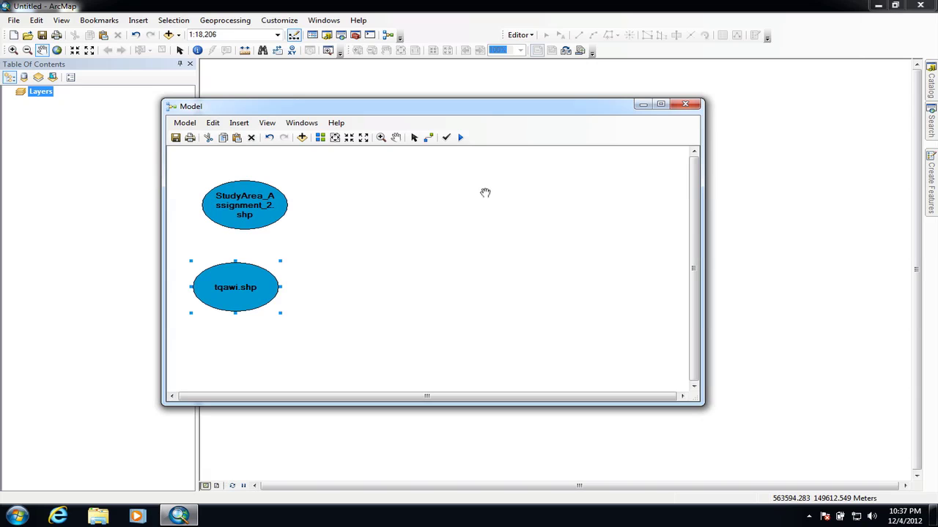
pyautogui.click(342, 37)
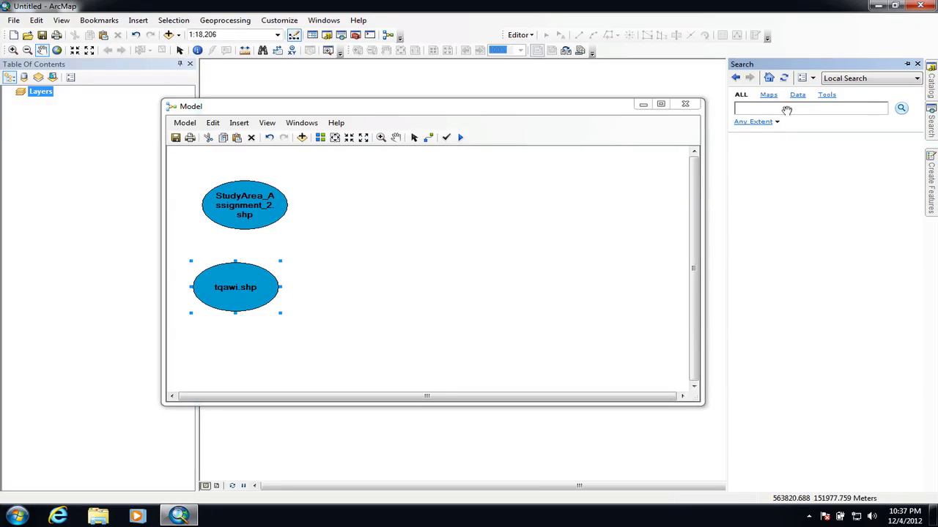
pyautogui.write('clip')
pyautogui.press('Return')
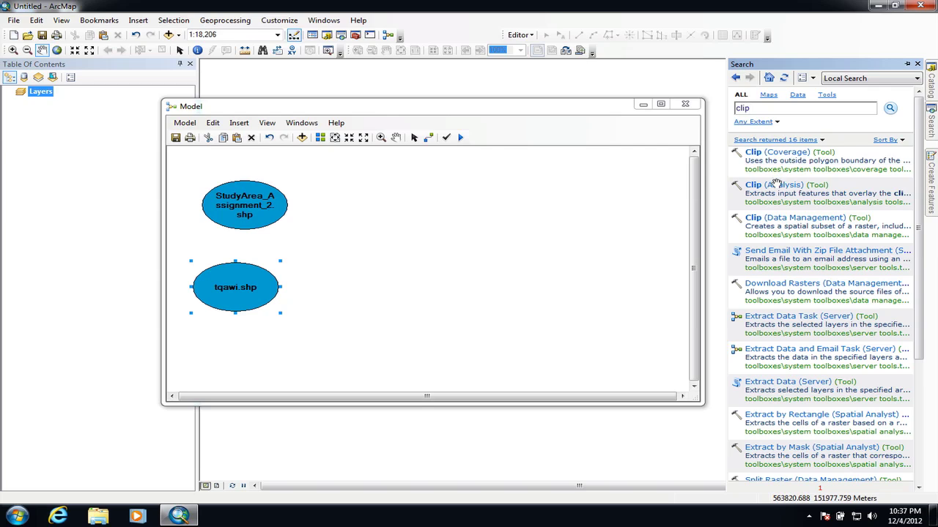
pyautogui.moveTo(777, 185); pyautogui.dragTo(535, 214)
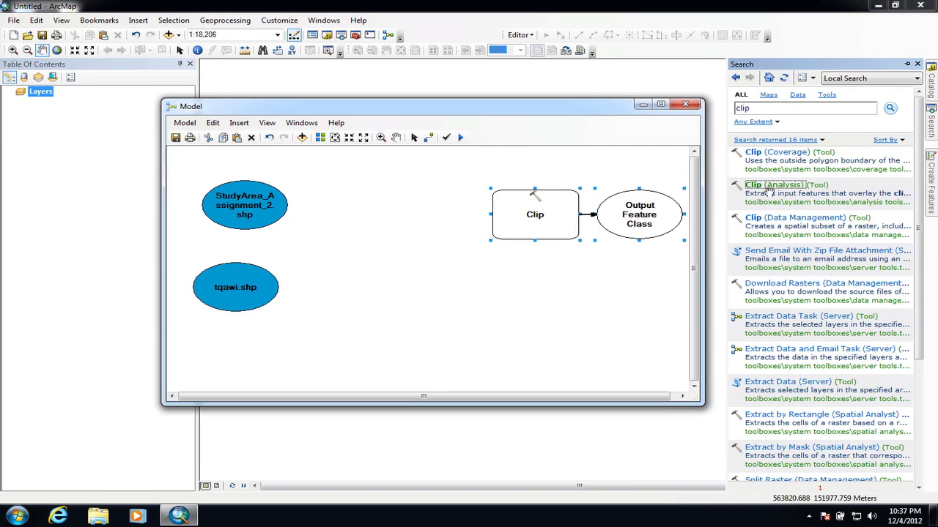
pyautogui.moveTo(555, 211); pyautogui.dragTo(458, 251)
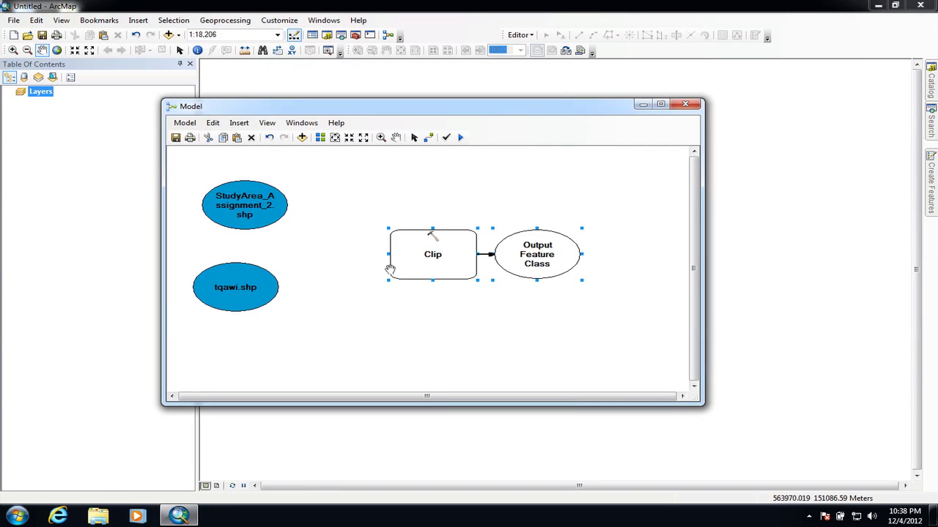
# In the model's Clip tool, set the input features to tqawi.shp and the clip features to StudyArea_Assignment_2.shp
pyautogui.moveTo(429, 265)
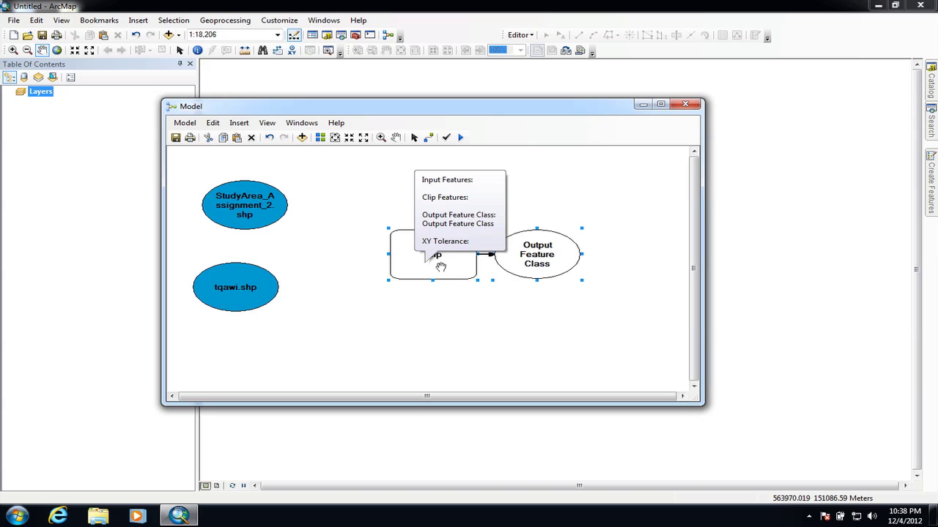
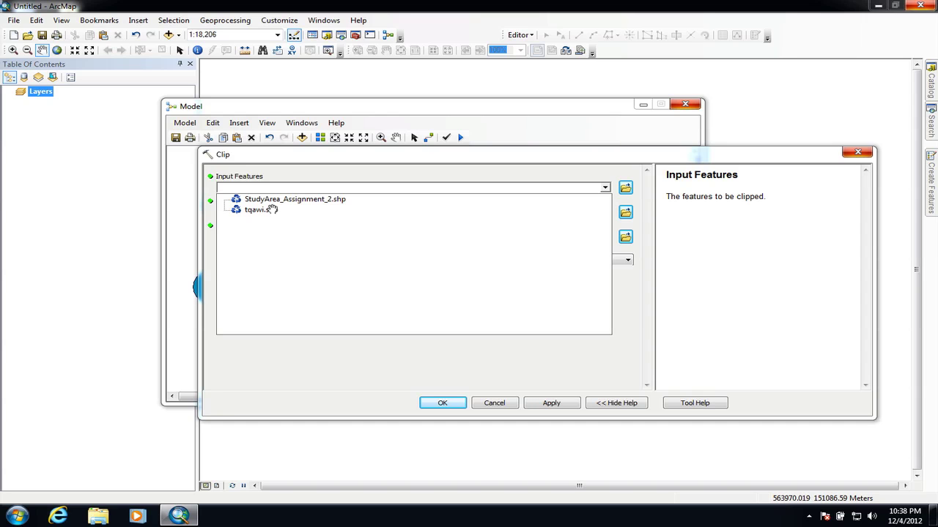
pyautogui.click(271, 210)
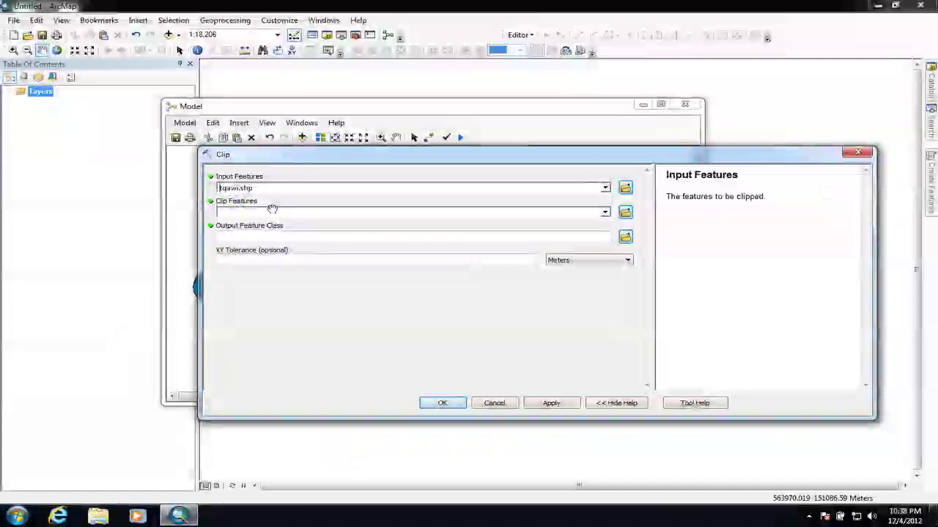
pyautogui.click(272, 212)
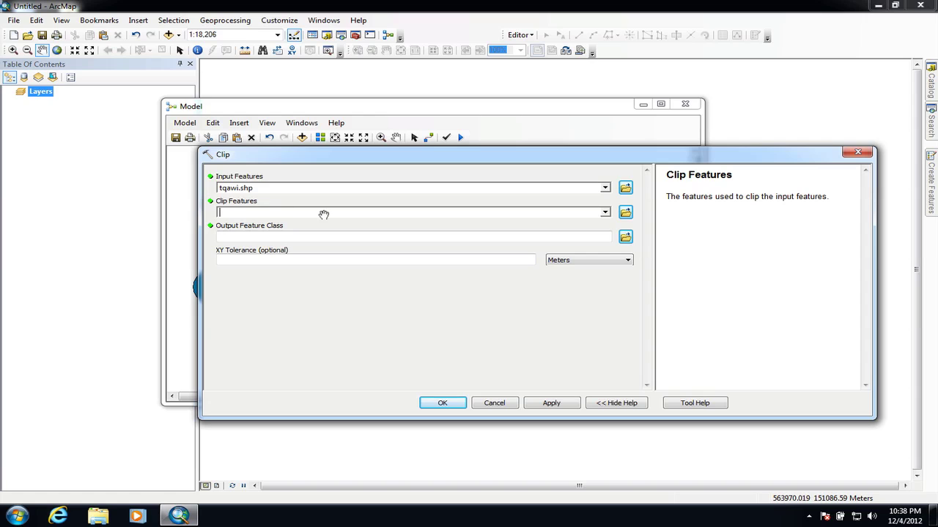
pyautogui.click(605, 211)
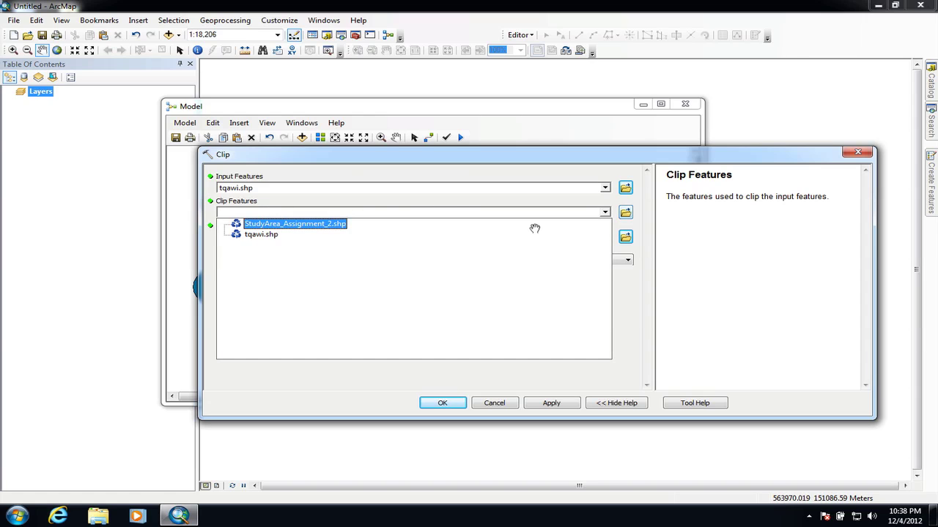
pyautogui.click(322, 224)
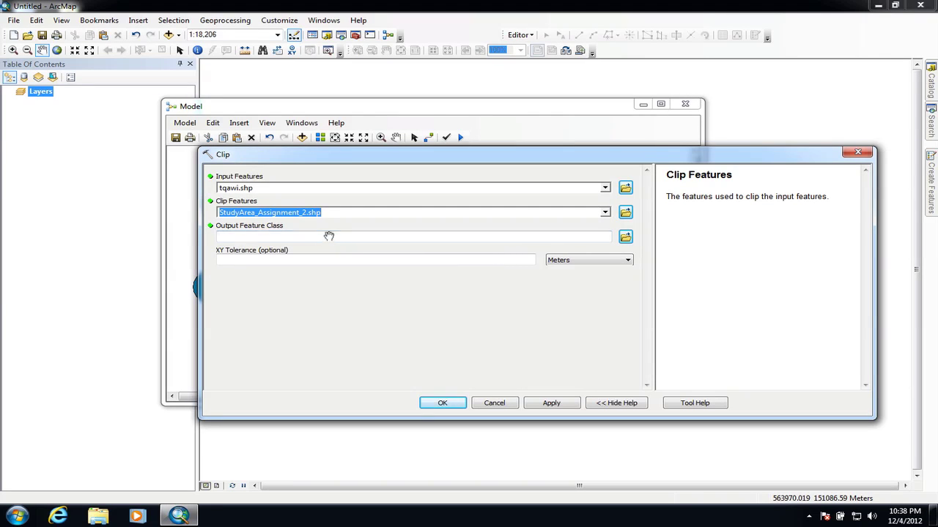
# Set the Clip tool's output feature class to woodland_clip in Hadlow.gdb, inside the Geodatabes folder, and apply the tool settings
pyautogui.click(329, 236)
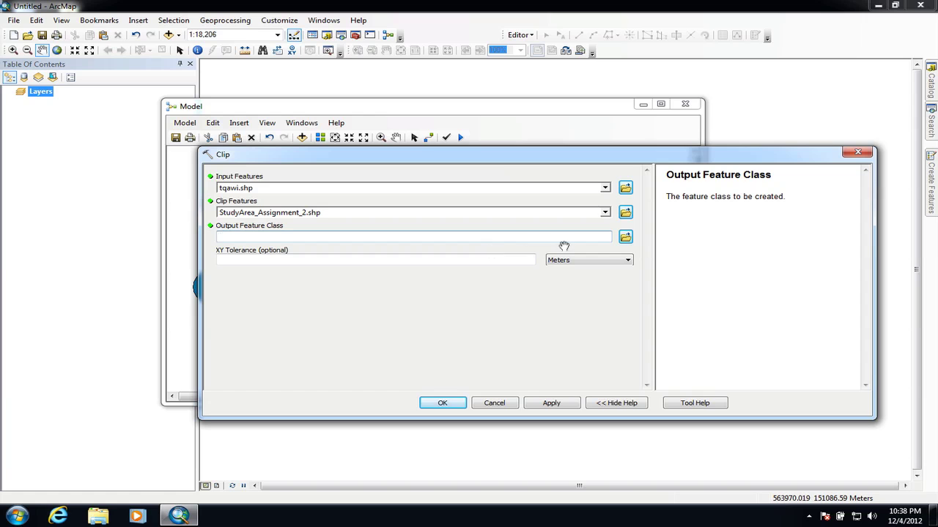
pyautogui.click(625, 236)
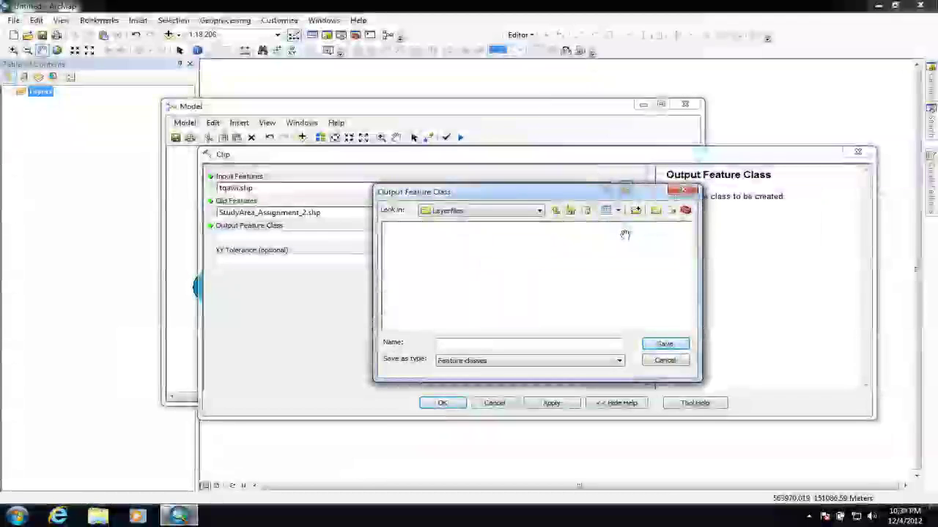
pyautogui.click(537, 210)
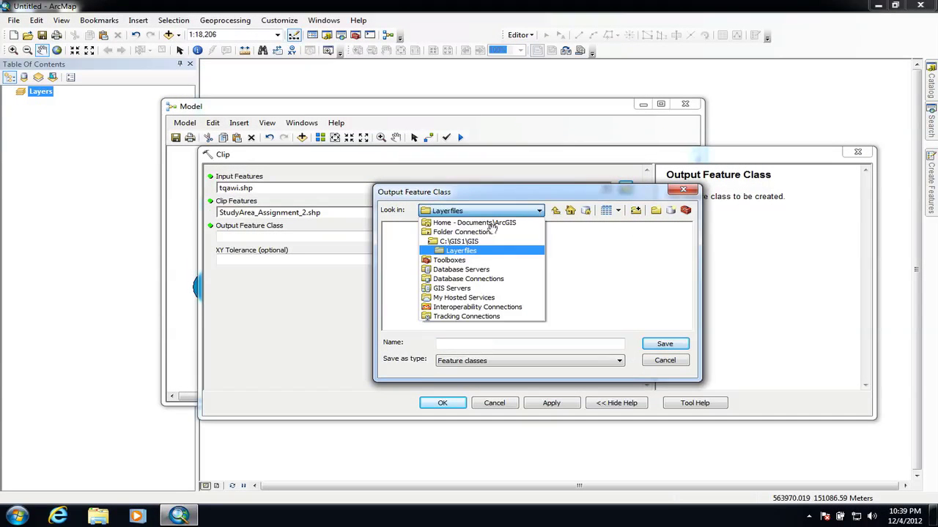
pyautogui.click(467, 232)
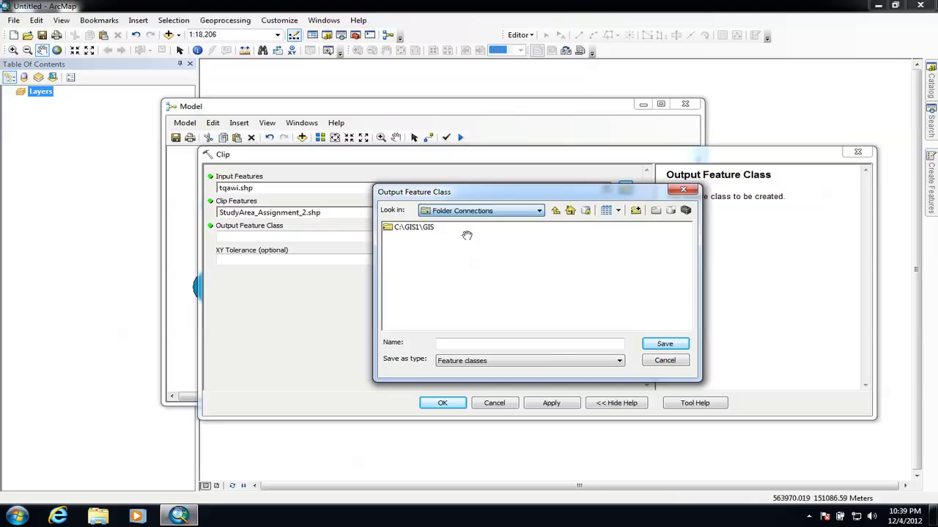
pyautogui.doubleClick(411, 229)
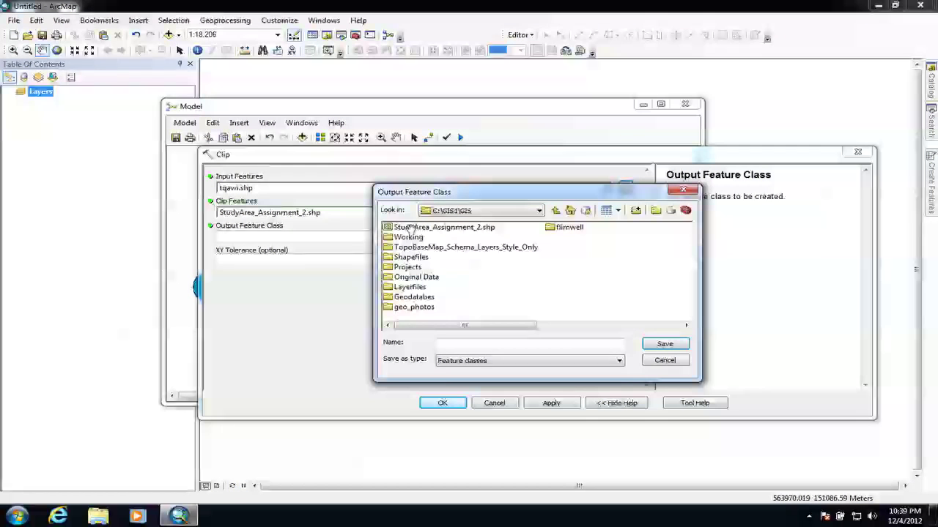
pyautogui.doubleClick(407, 297)
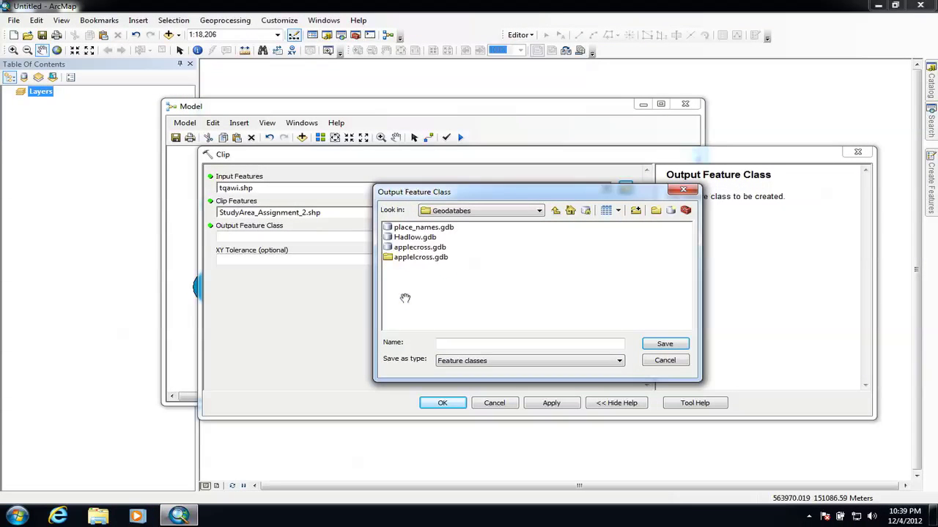
pyautogui.doubleClick(411, 238)
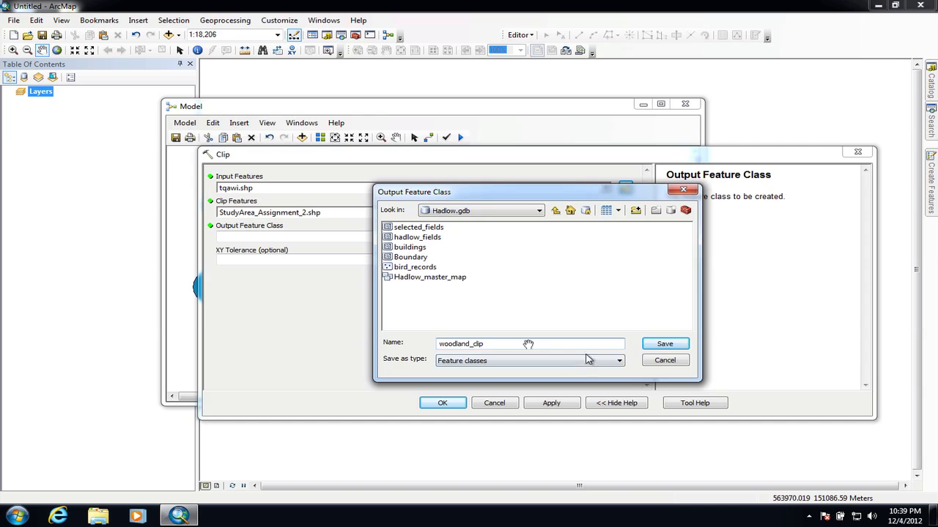
pyautogui.click(663, 344)
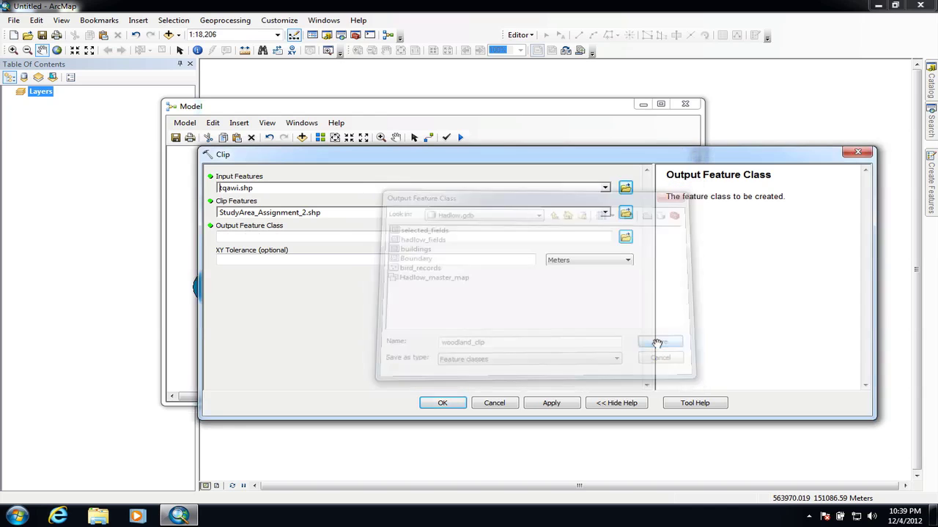
pyautogui.click(444, 402)
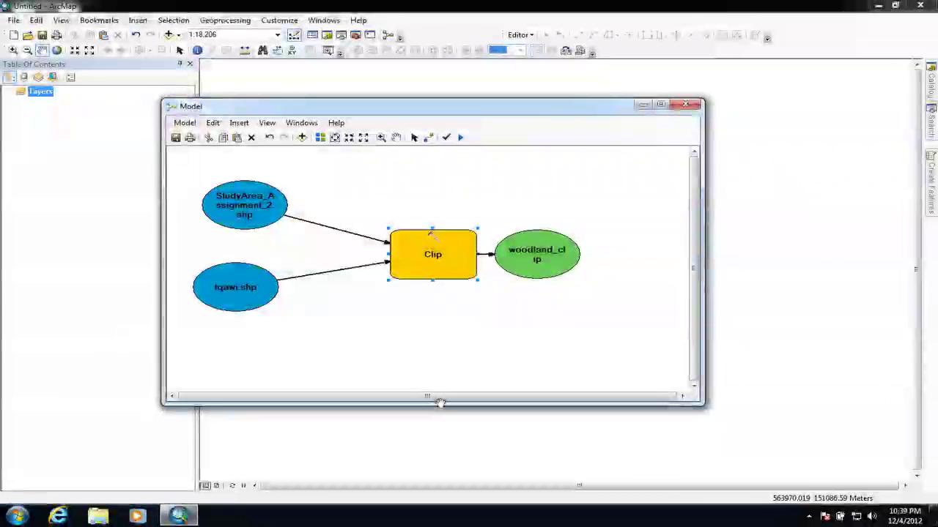
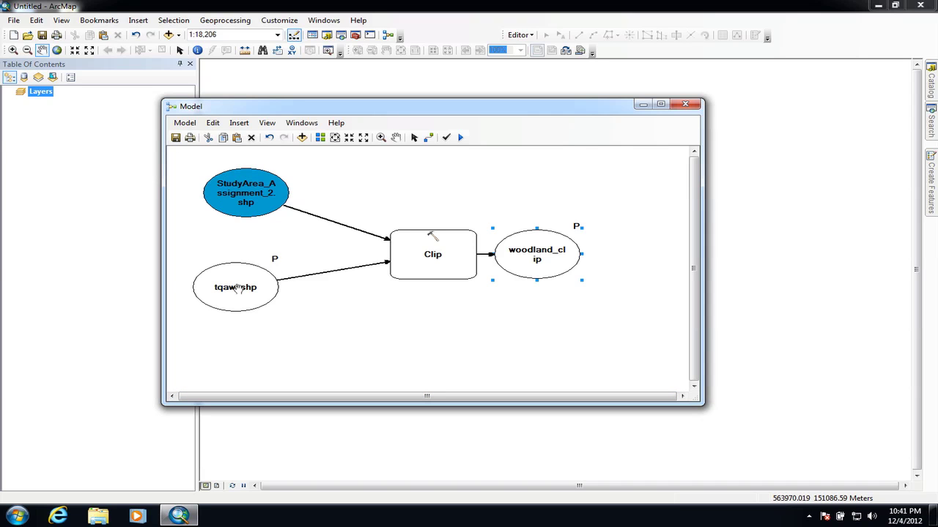
# Rename the model's tqawi.shp input element as "Data to be clipped"
pyautogui.rightClick(237, 288)
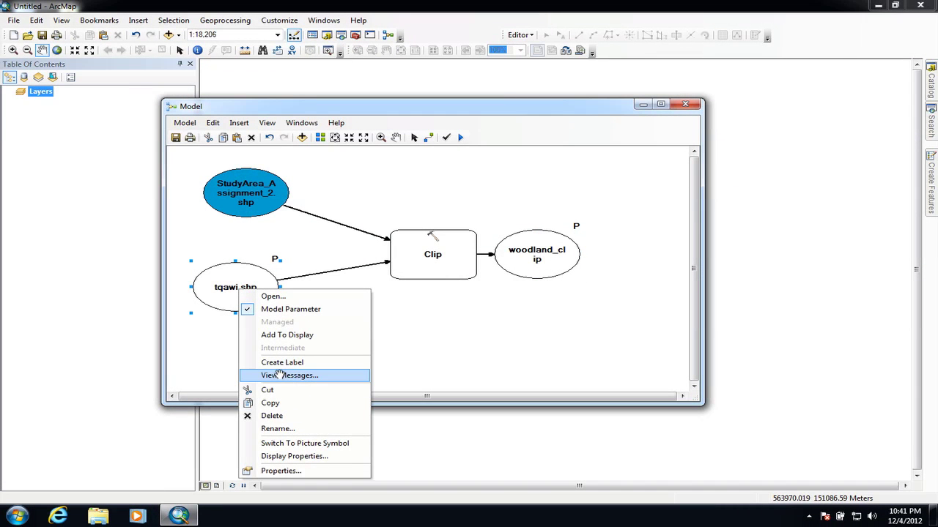
pyautogui.click(280, 428)
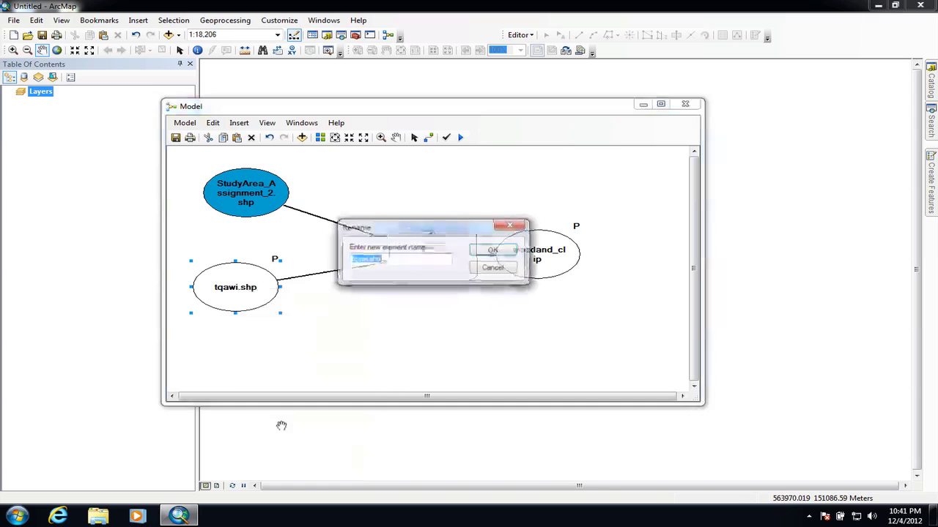
pyautogui.moveTo(426, 232); pyautogui.dragTo(421, 308)
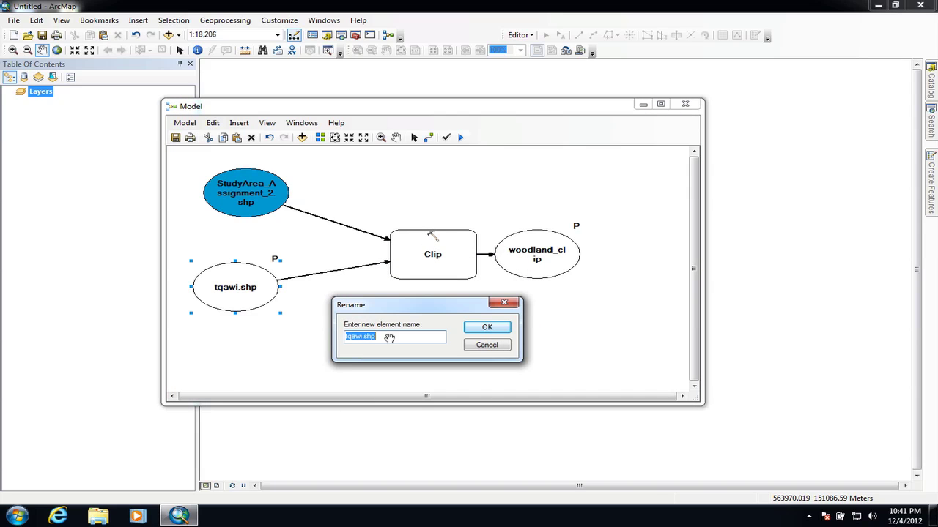
pyautogui.write('C')
pyautogui.click(474, 328)
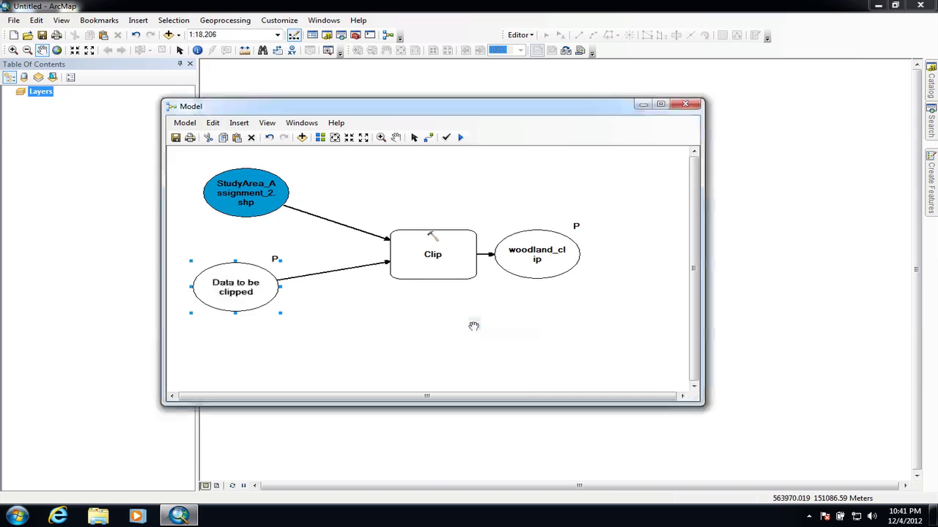
# Rename the model's woodland_clip output element as "Final clipped output"
pyautogui.rightClick(538, 260)
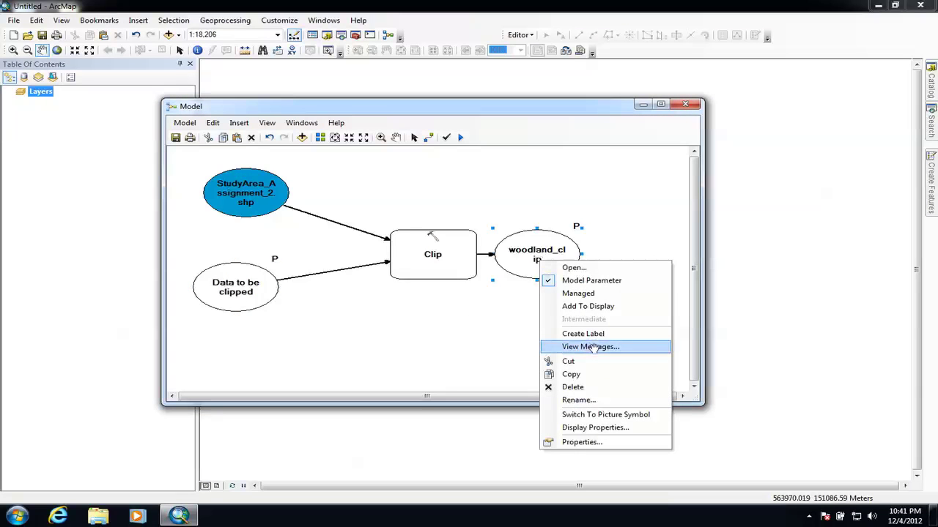
pyautogui.click(589, 400)
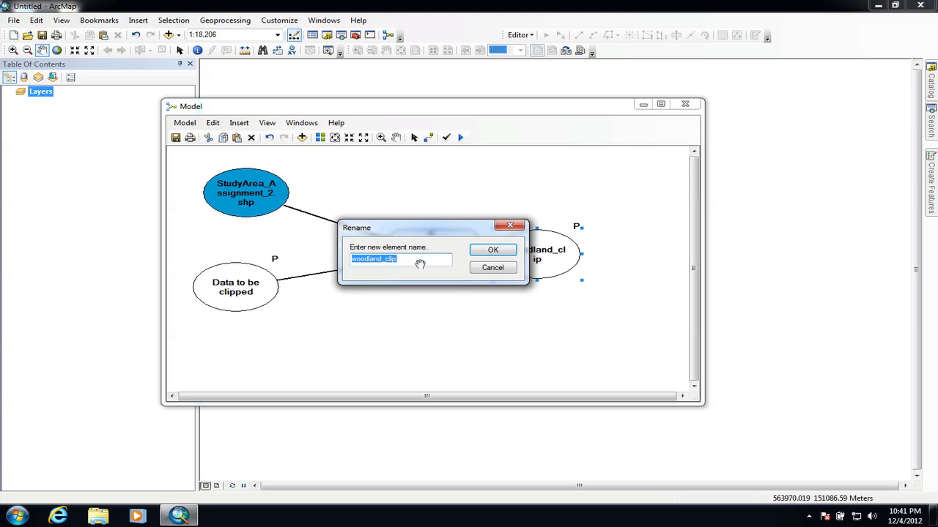
pyautogui.write('Final clipped output')
pyautogui.click(493, 249)
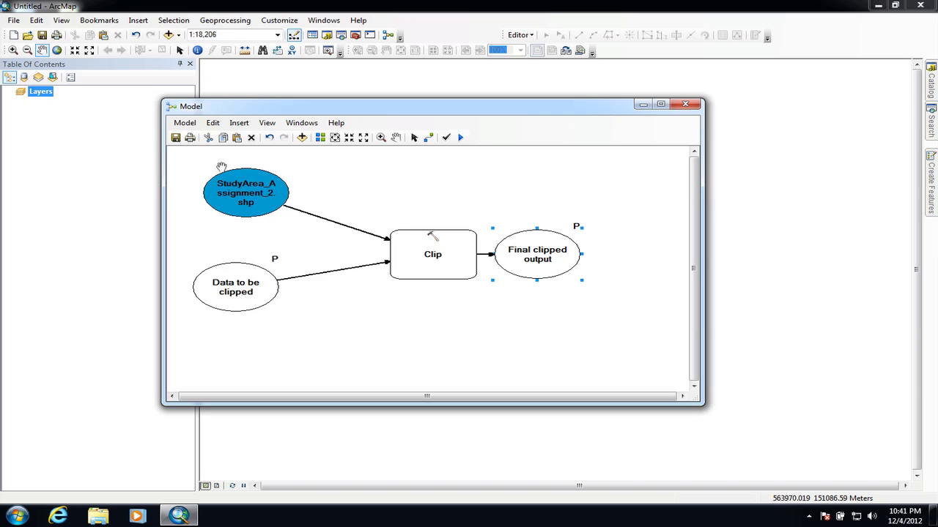
# Save and close the model, and open it as a tool from Toolbox.tbx in the C:\GIS1\GIS folder
pyautogui.click(176, 138)
pyautogui.click(689, 104)
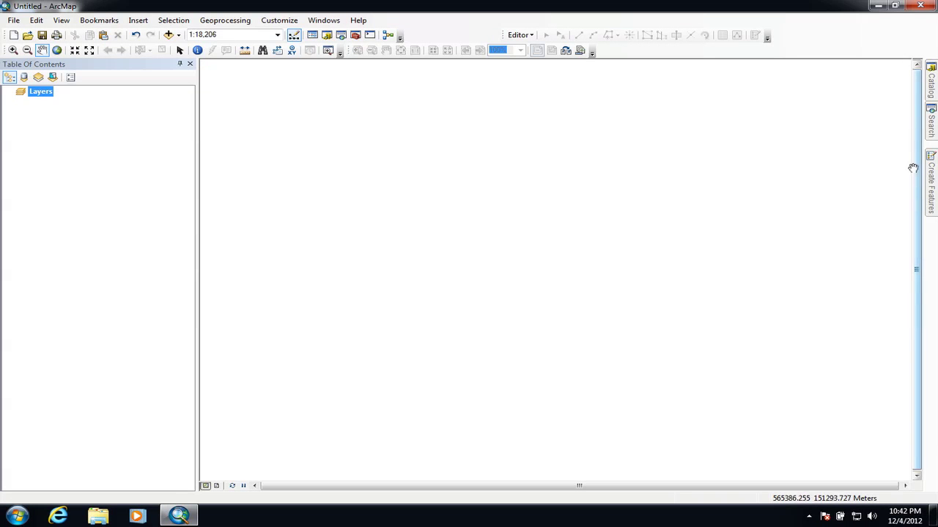
pyautogui.click(930, 87)
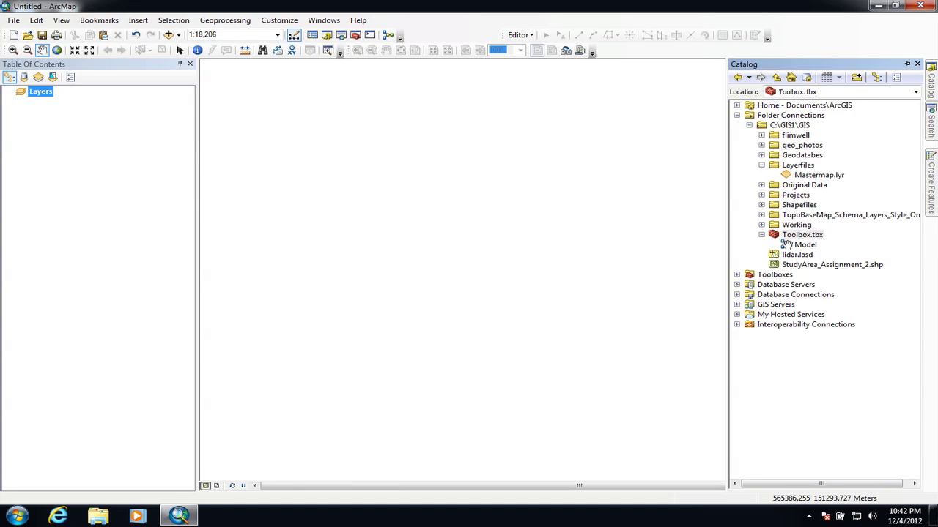
pyautogui.doubleClick(787, 246)
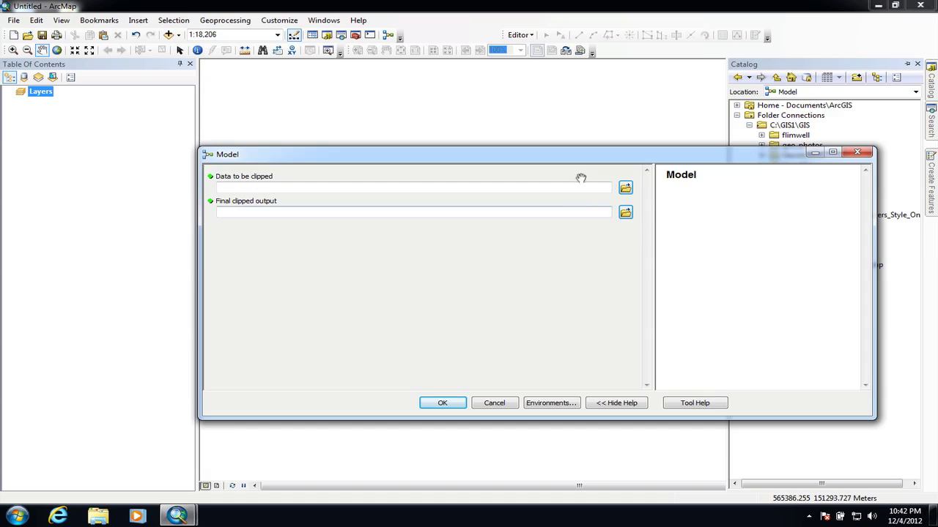
pyautogui.moveTo(606, 153); pyautogui.dragTo(550, 122)
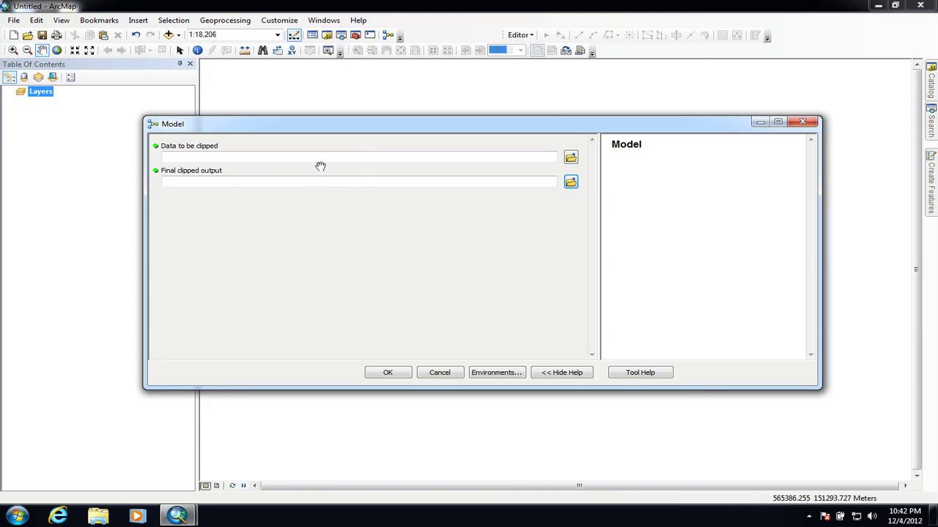
pyautogui.click(195, 156)
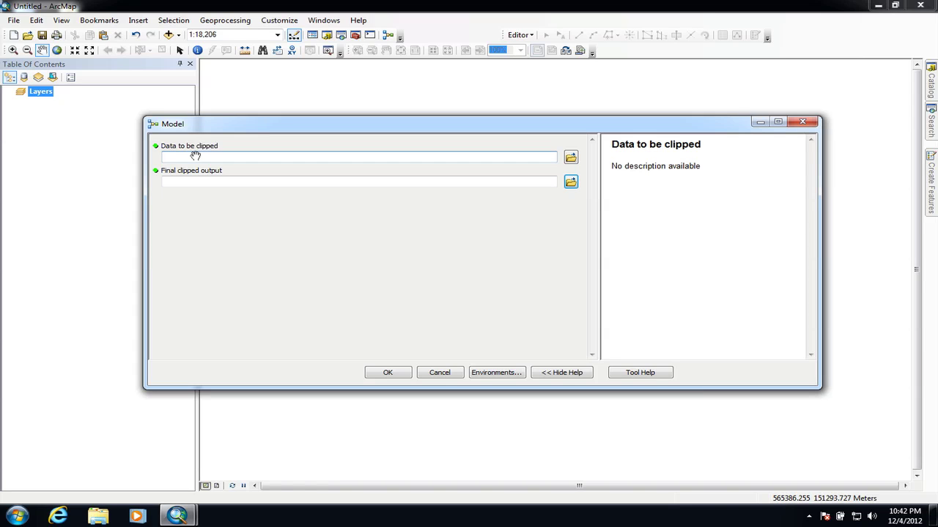
pyautogui.click(193, 180)
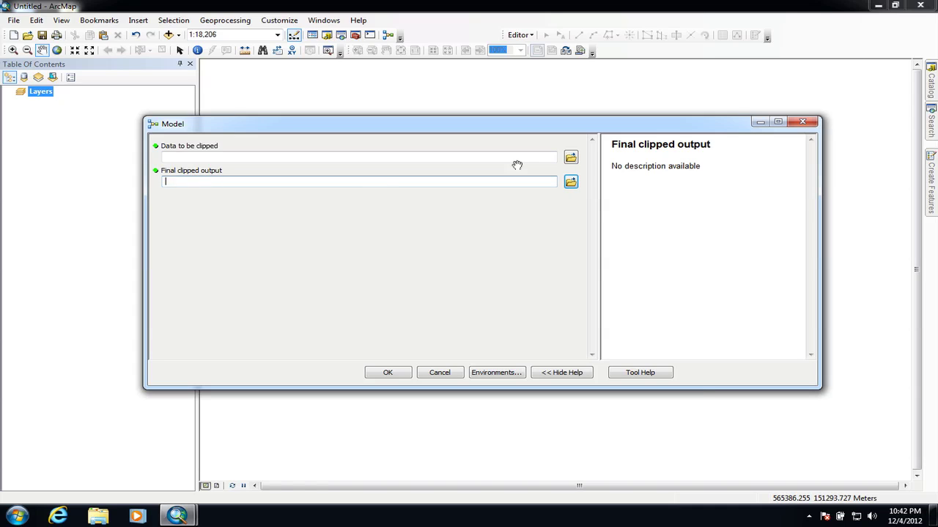
# Set the data to be clipped to tqsssi.shp from the sssi folder under Natural England
pyautogui.click(569, 157)
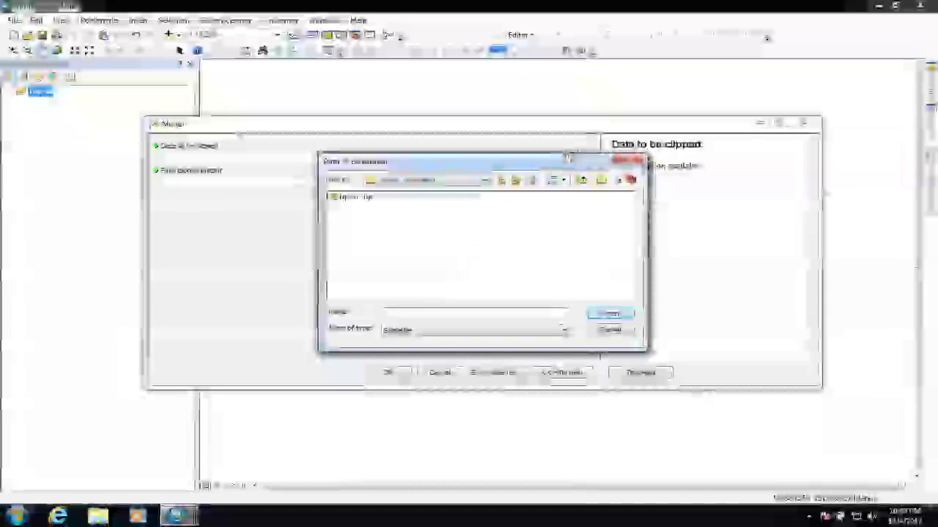
pyautogui.click(483, 180)
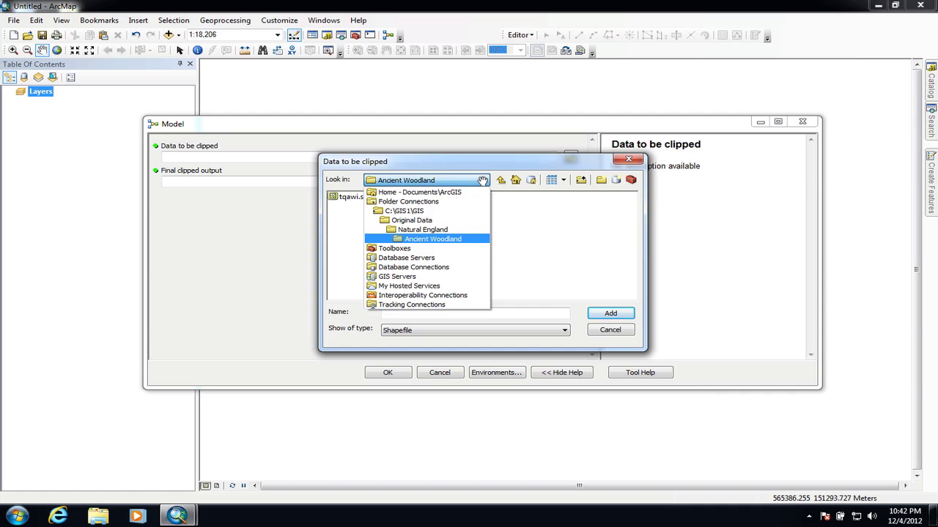
pyautogui.click(421, 230)
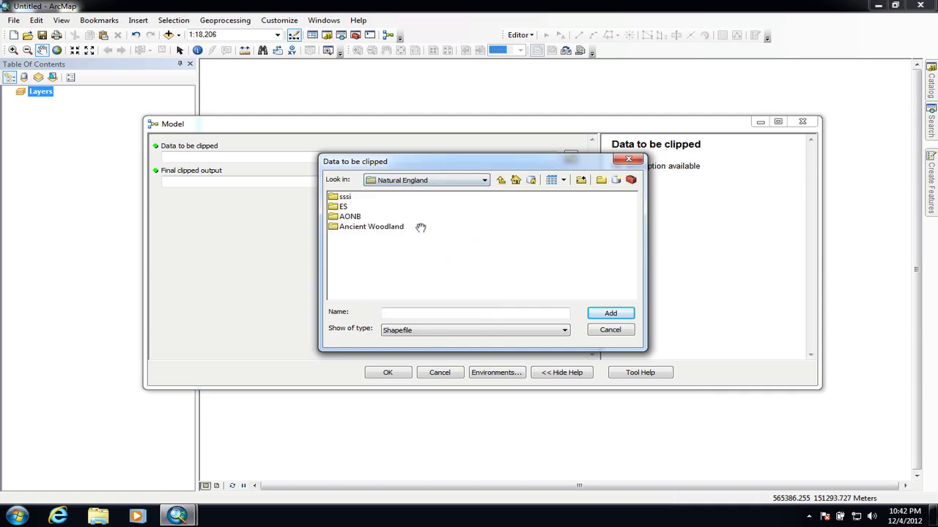
pyautogui.doubleClick(340, 197)
pyautogui.click(340, 196)
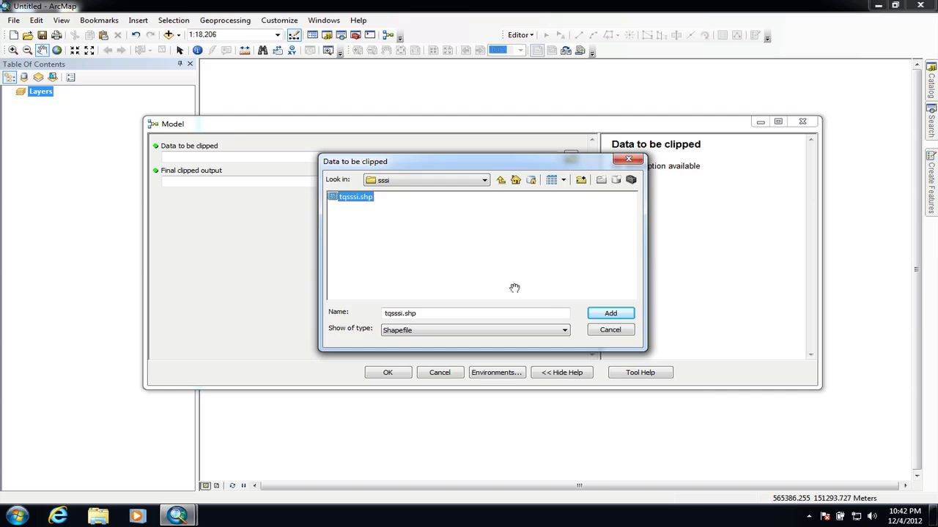
pyautogui.click(591, 313)
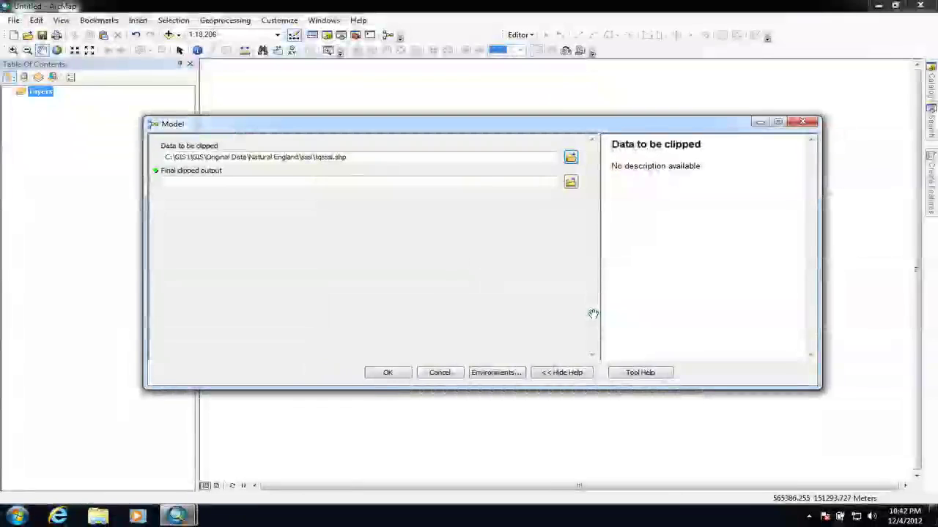
# Set the final clipped output to clipped_sssi in Hadlow.gdb and run the model, closing its completion report
pyautogui.click(391, 182)
pyautogui.click(571, 181)
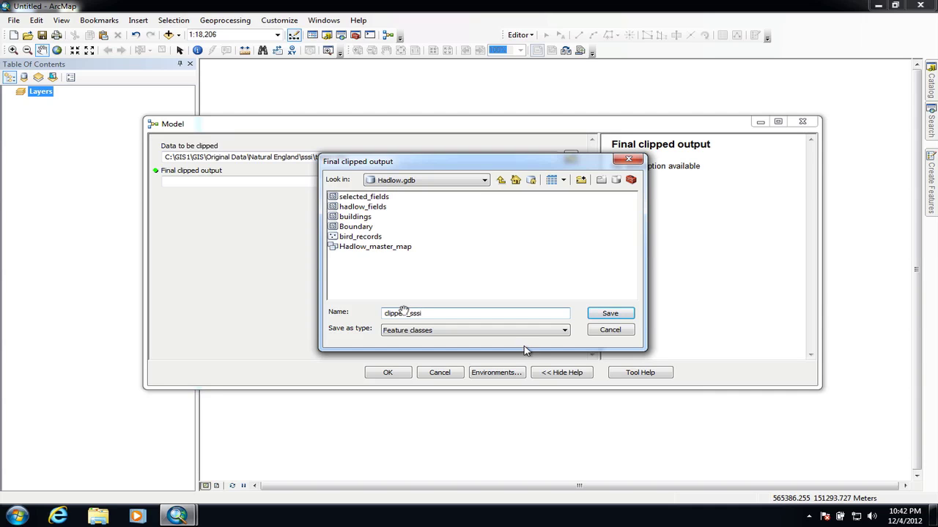
pyautogui.click(605, 313)
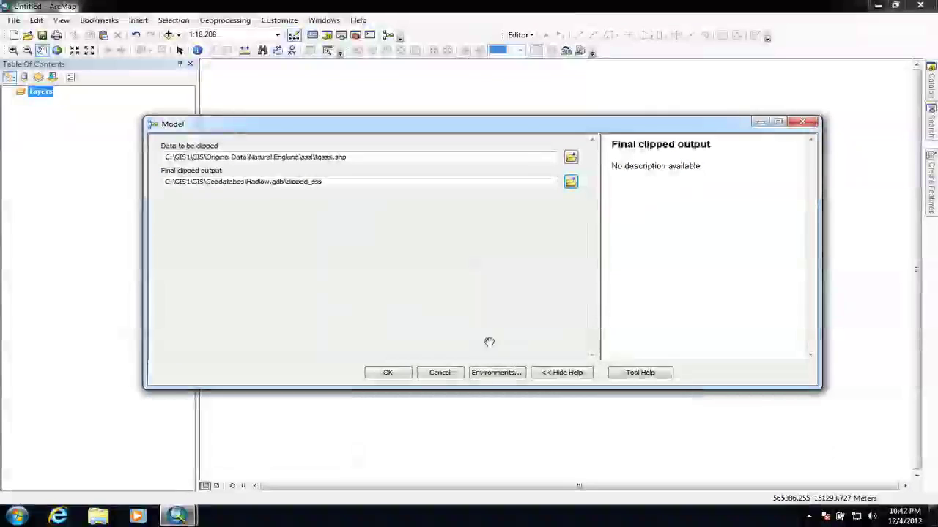
pyautogui.click(388, 372)
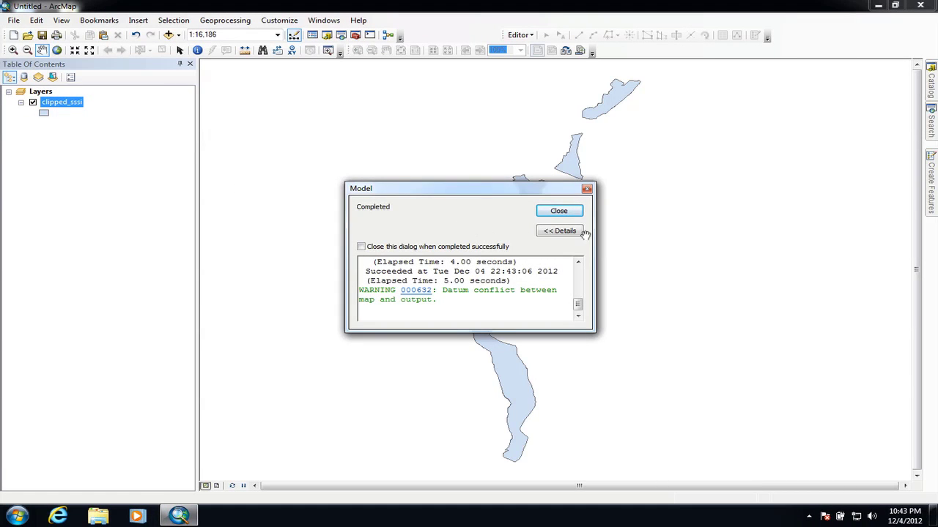
pyautogui.click(587, 188)
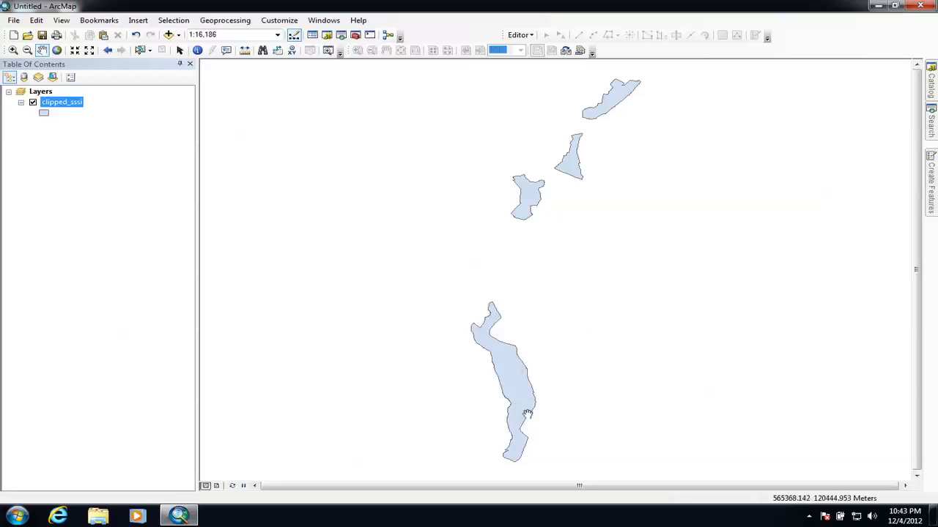
# Add StudyArea_Assignment_2.shp from the C:\GIS1\GIS folder to the map and give it the Hollow symbol
pyautogui.click(931, 81)
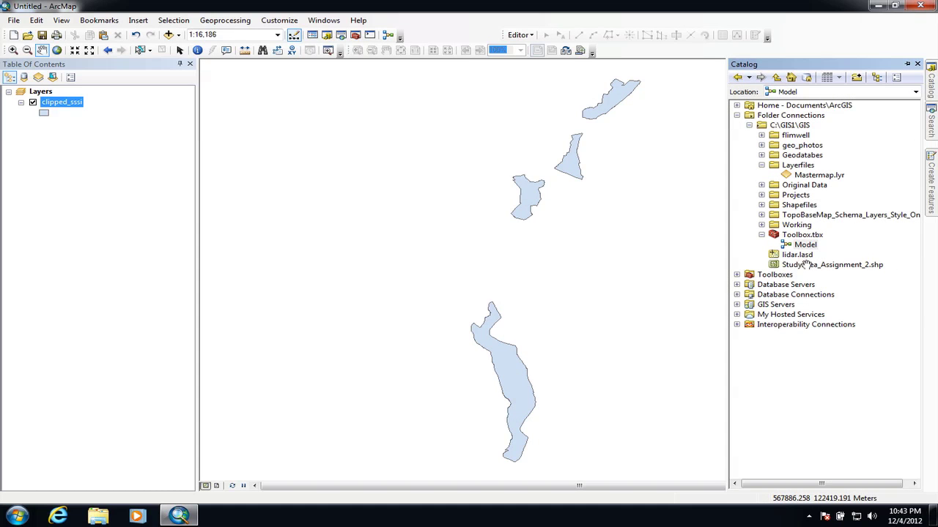
pyautogui.moveTo(806, 265); pyautogui.dragTo(603, 256)
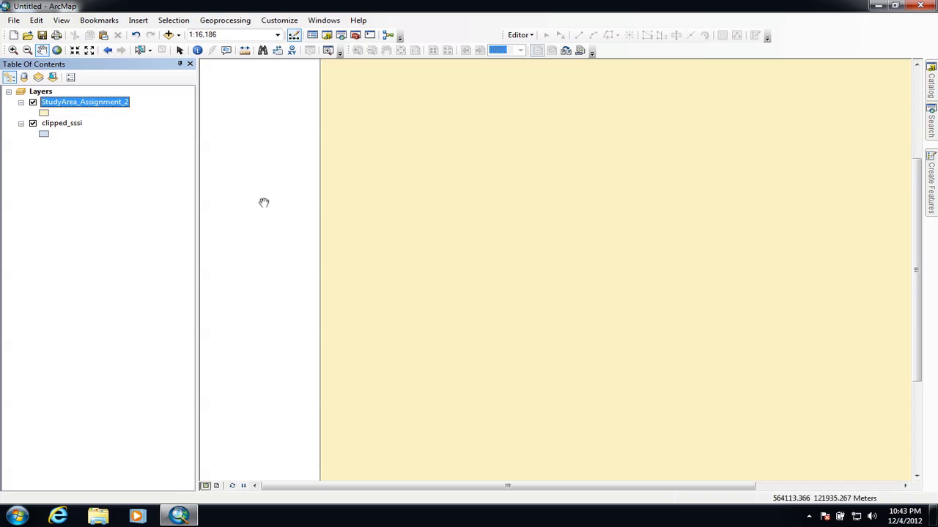
pyautogui.click(44, 112)
pyautogui.click(338, 234)
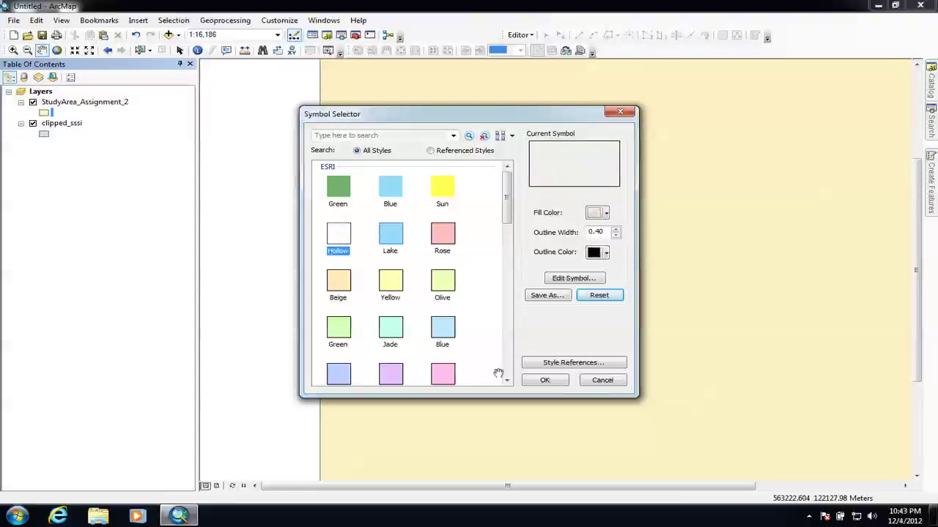
pyautogui.click(529, 377)
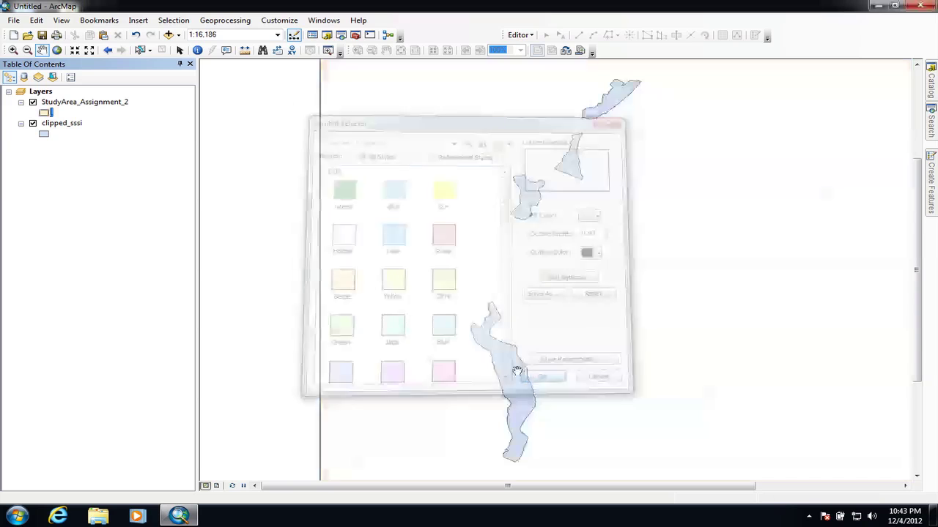
# Zoom to the StudyArea_Assignment_2 layer to compare the clipped SSSI polygons with the study area boundary
pyautogui.click(75, 102)
pyautogui.rightClick(76, 103)
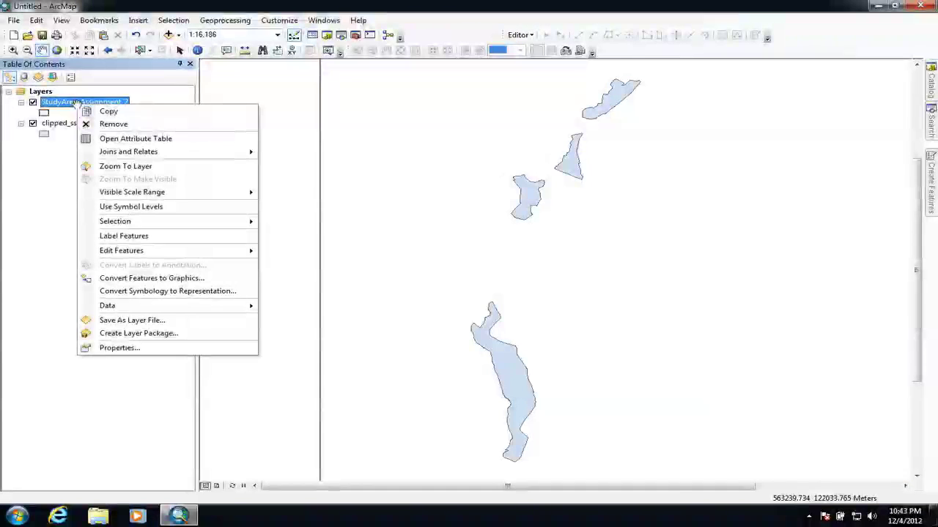
pyautogui.click(118, 167)
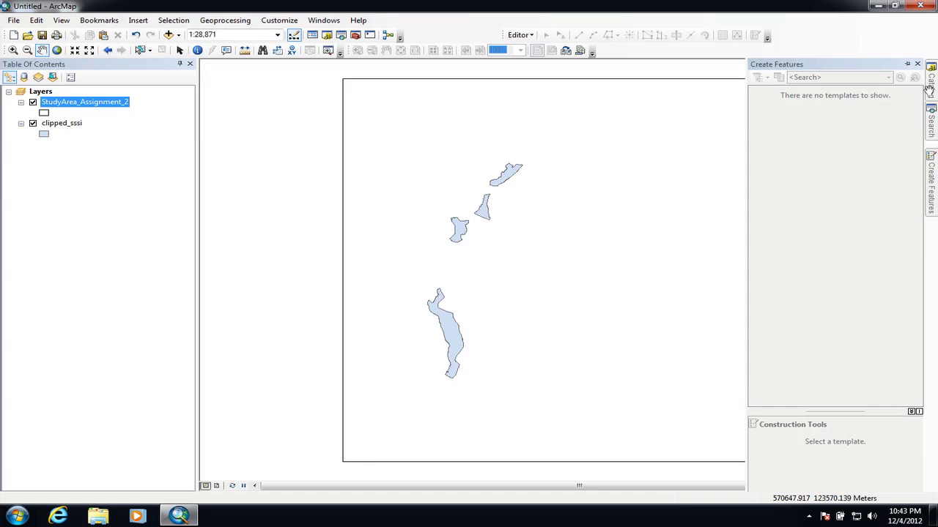
# Edit the item description of the model in Toolbox.tbx and set its title to "Clip study area"
pyautogui.click(930, 80)
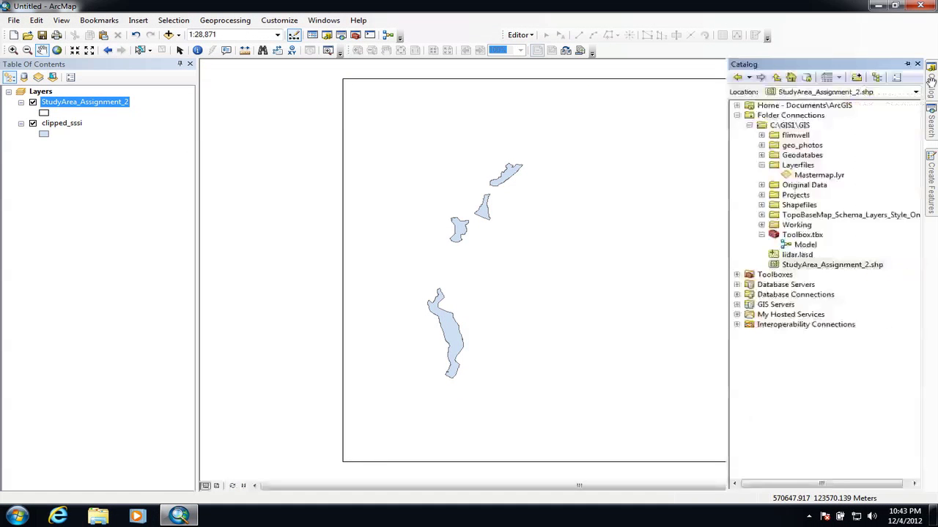
pyautogui.click(804, 245)
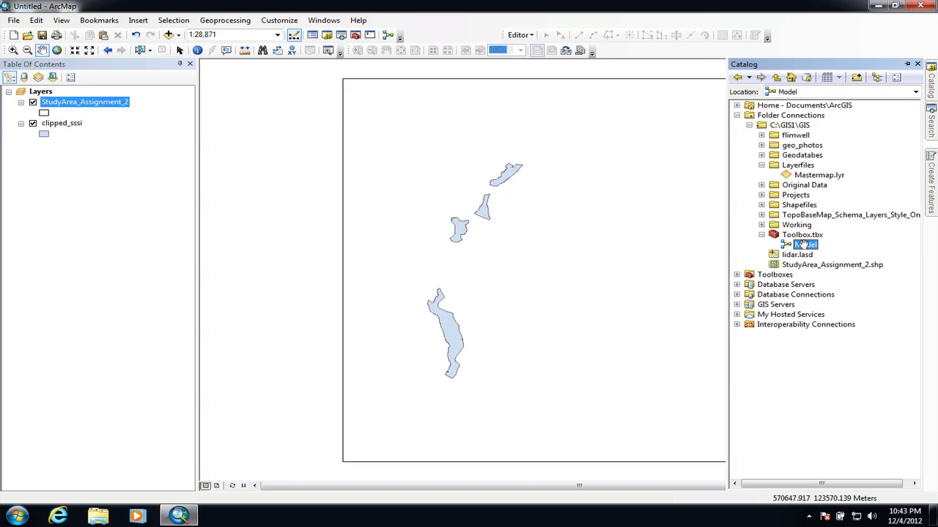
pyautogui.rightClick(804, 245)
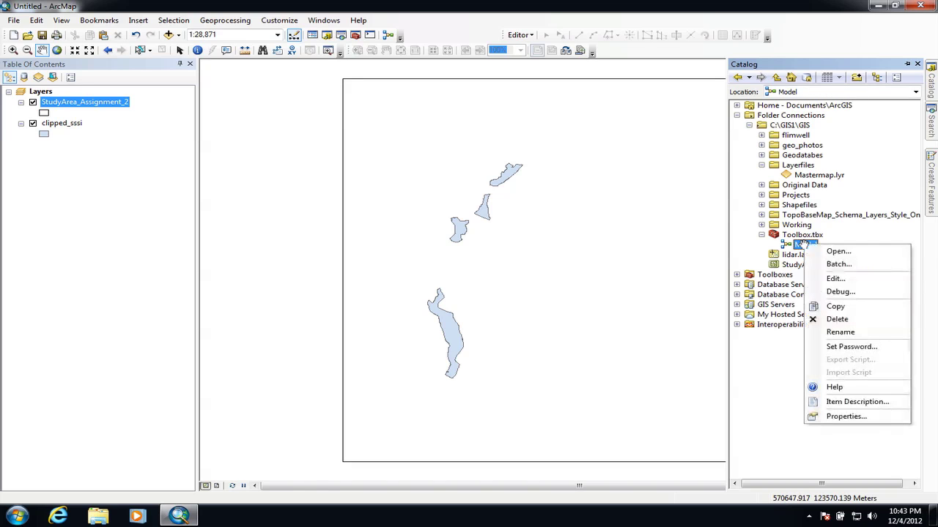
pyautogui.click(853, 402)
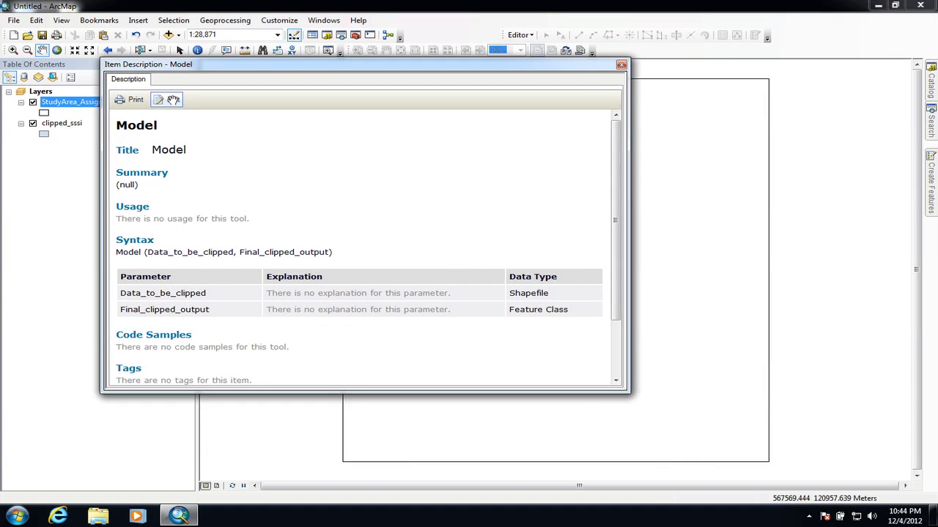
pyautogui.click(173, 99)
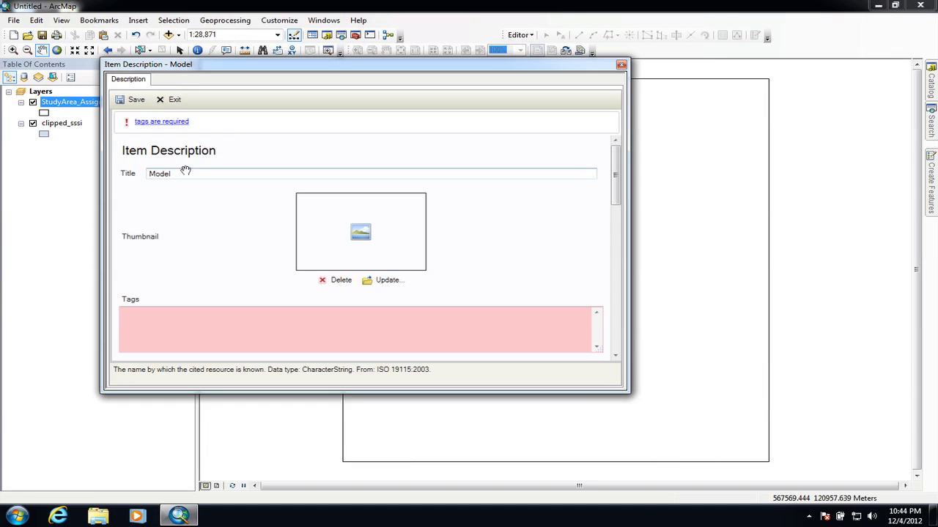
pyautogui.moveTo(185, 171); pyautogui.dragTo(125, 162)
pyautogui.write('Clip study area')
# Replace the description's summary with "This tool will clip data to the wind farm study area"
pyautogui.moveTo(614, 184); pyautogui.dragTo(617, 241)
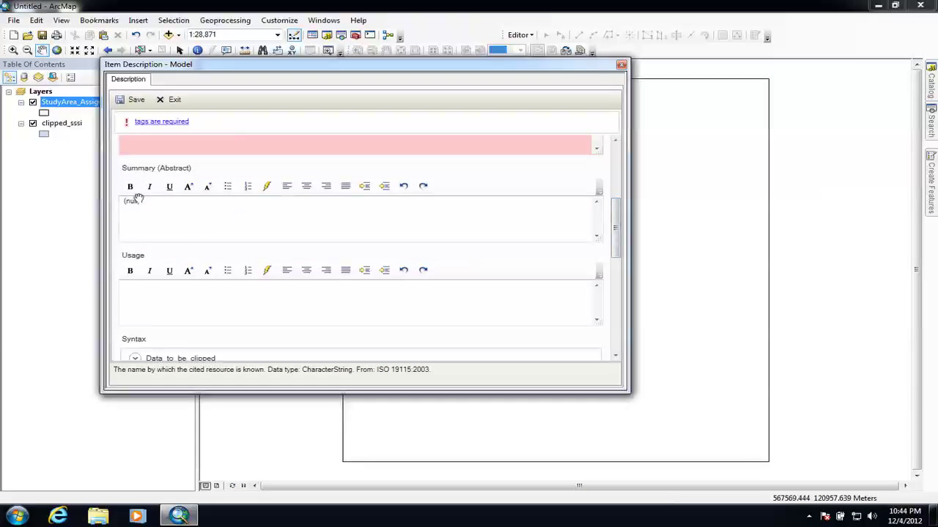
pyautogui.moveTo(139, 199); pyautogui.dragTo(110, 199)
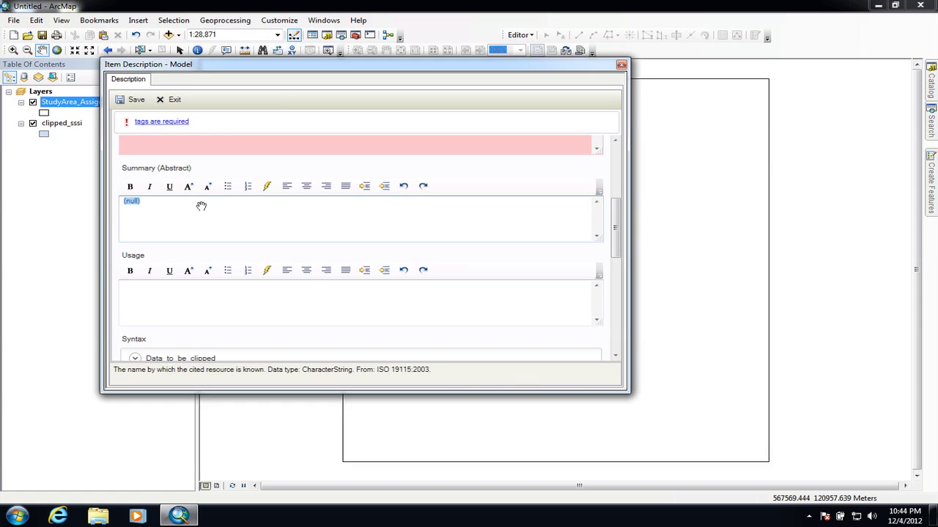
pyautogui.write('This tool will clip data to')
pyautogui.write('the wind')
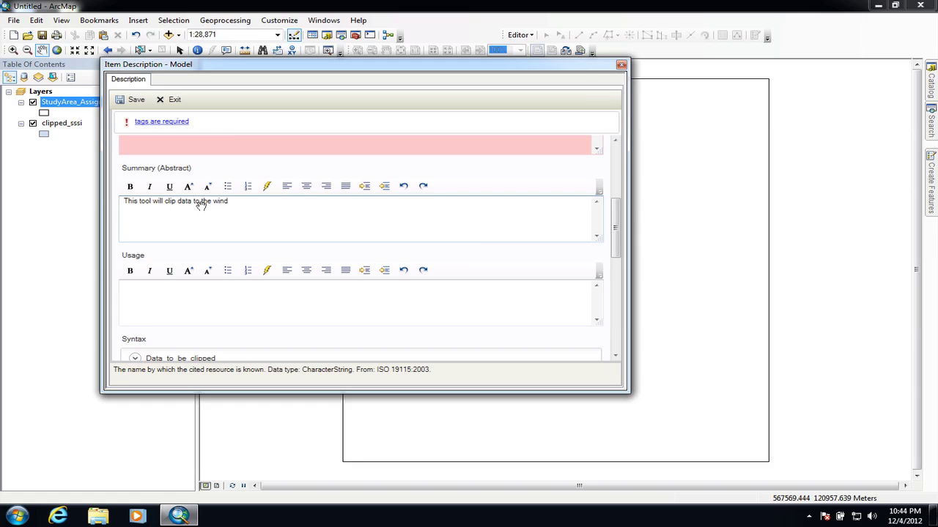
pyautogui.write(' farm study area')
# Set the dialog explanation of the Data_to_be_clipped parameter to "Choose some vector data to be clipped"
pyautogui.scroll(-2, 244, 320)
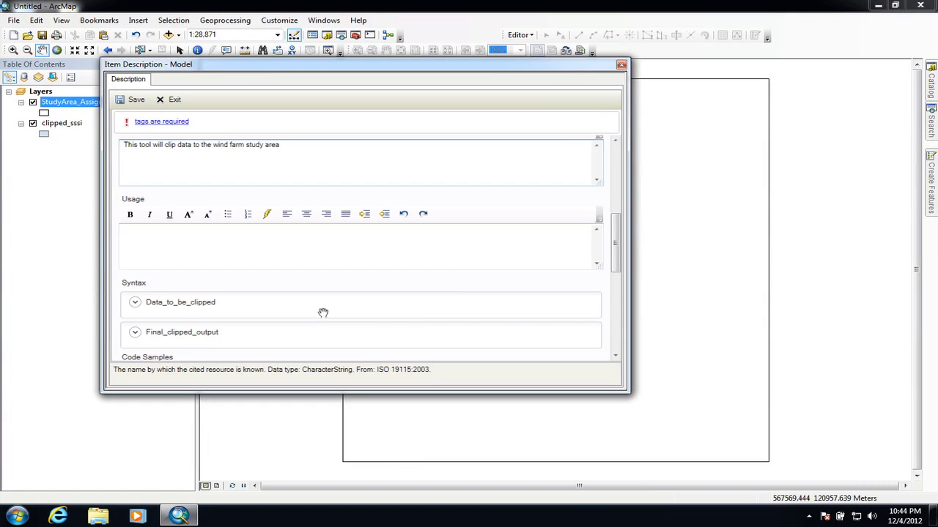
pyautogui.click(299, 306)
pyautogui.scroll(-1, 302, 309)
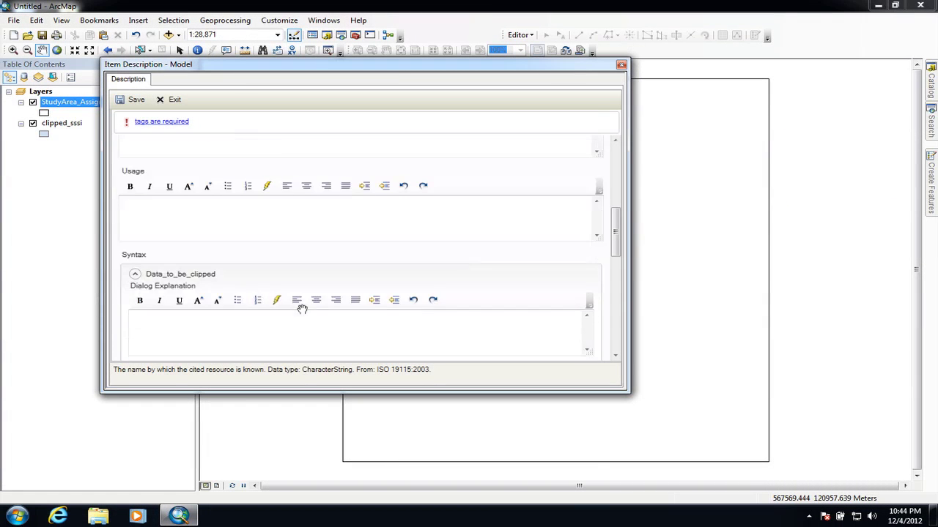
pyautogui.scroll(-2, 302, 309)
pyautogui.click(281, 280)
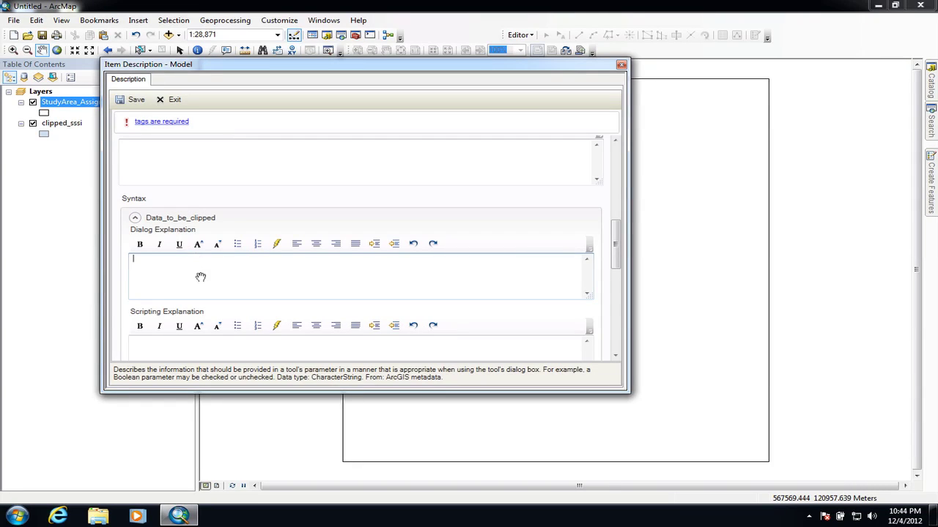
pyautogui.write('Choose some data to be clipped')
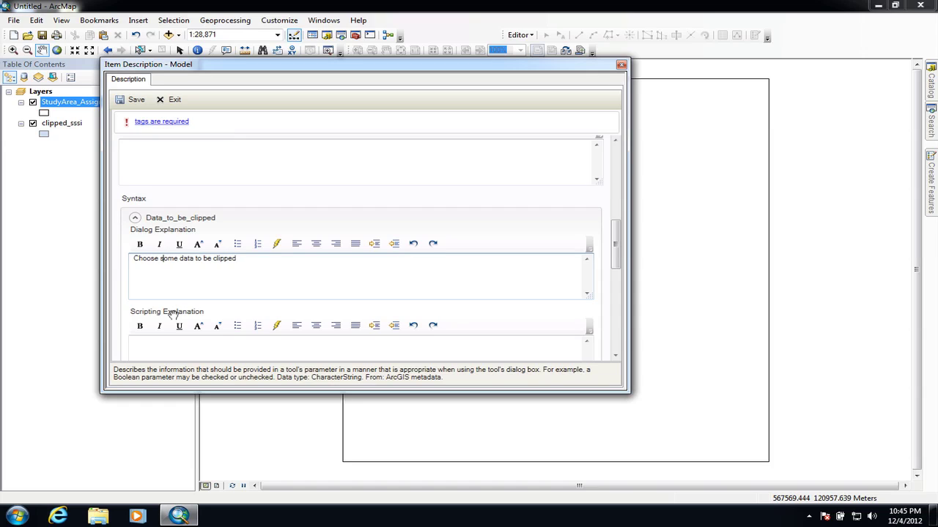
pyautogui.write('vector')
pyautogui.press('BackSpace')
pyautogui.press('BackSpace')
pyautogui.press('BackSpace')
pyautogui.write('tor')
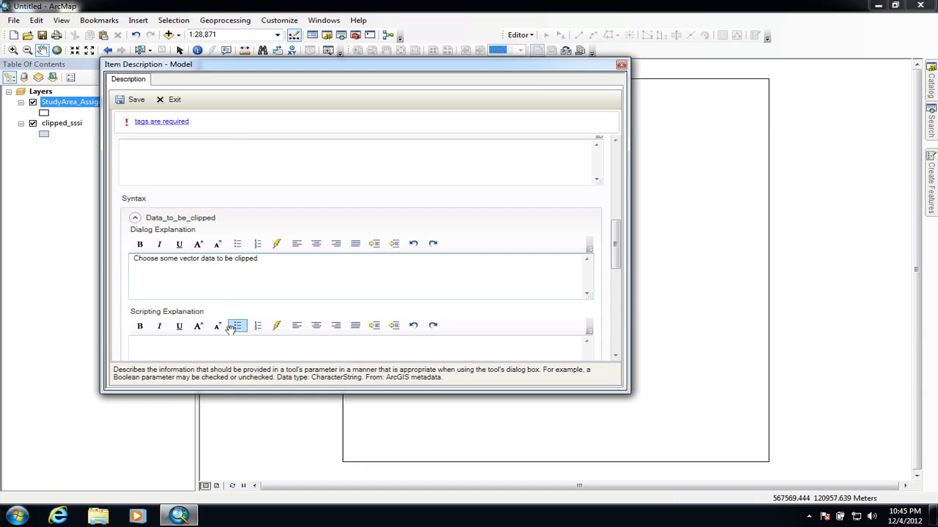
# Set Final_clipped_output's dialog explanation to "Choose filename and geodatabase to store your clipped data", and save and close the item description
pyautogui.scroll(-2, 220, 335)
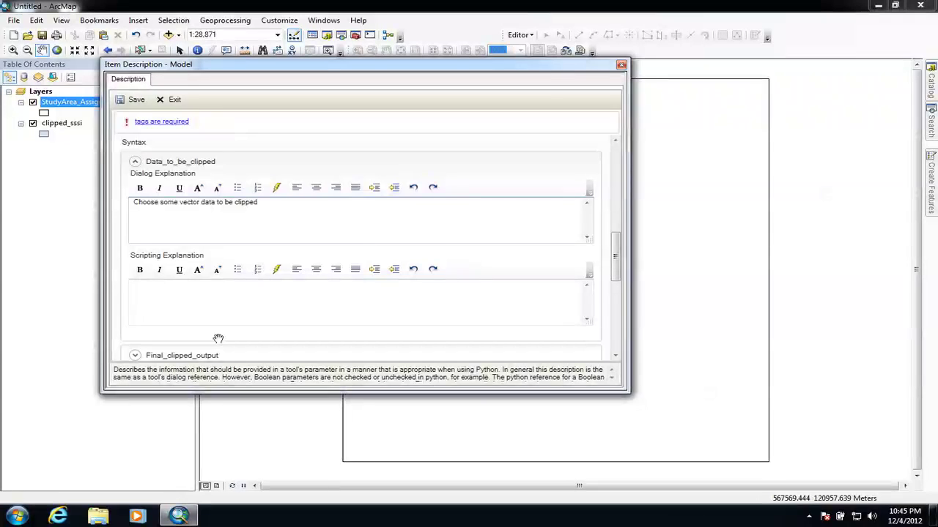
pyautogui.scroll(-1, 218, 338)
pyautogui.click(236, 332)
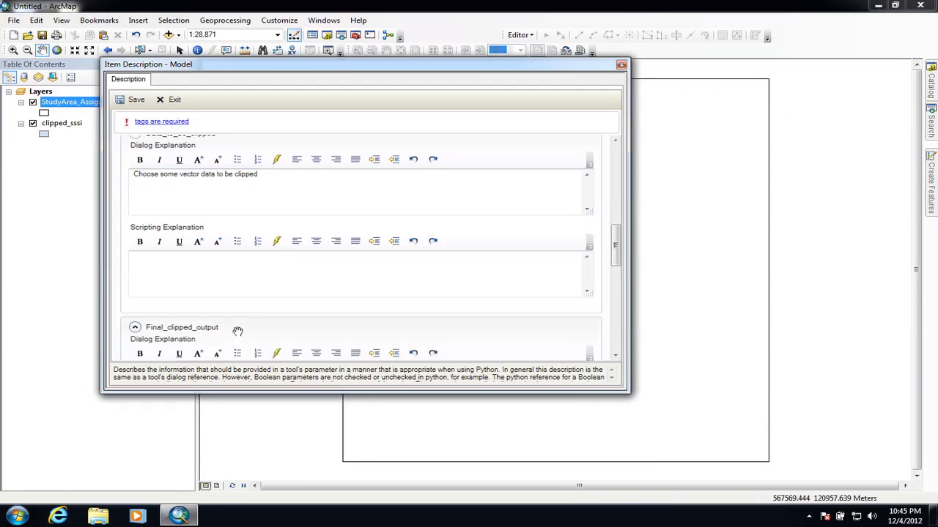
pyautogui.scroll(-2, 247, 320)
pyautogui.click(201, 320)
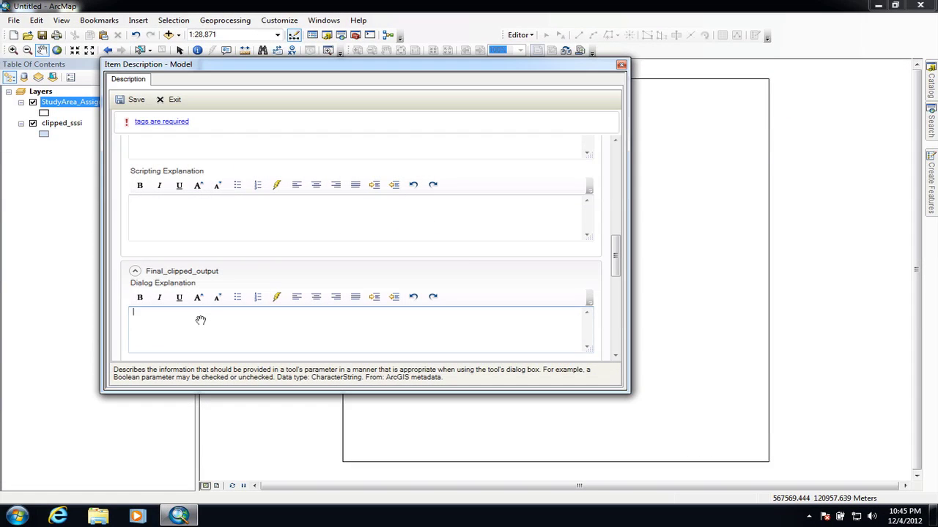
pyautogui.write('Choose filename and geodata')
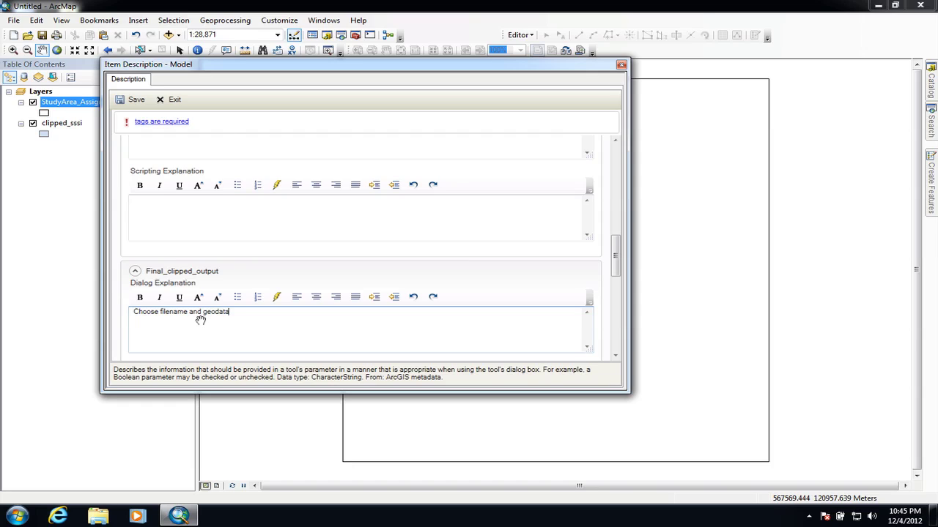
pyautogui.write('base to store your clipped data')
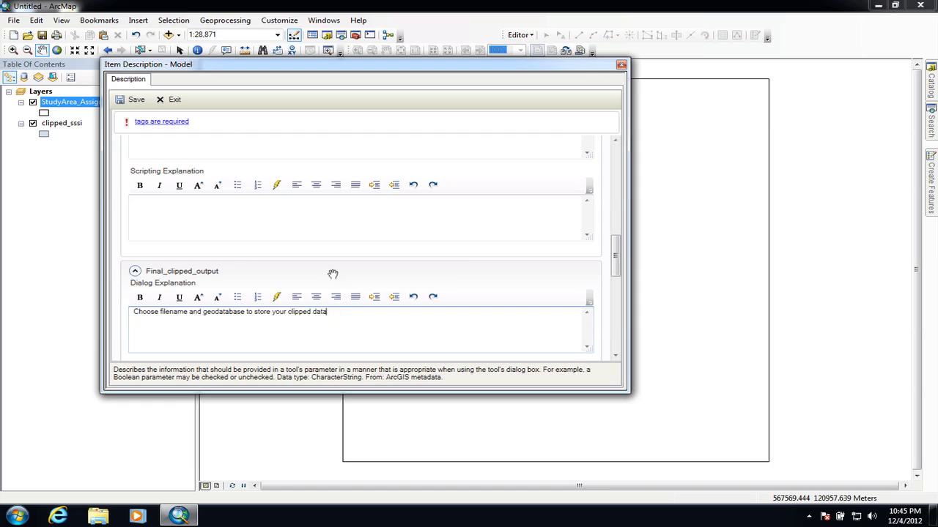
pyautogui.click(131, 100)
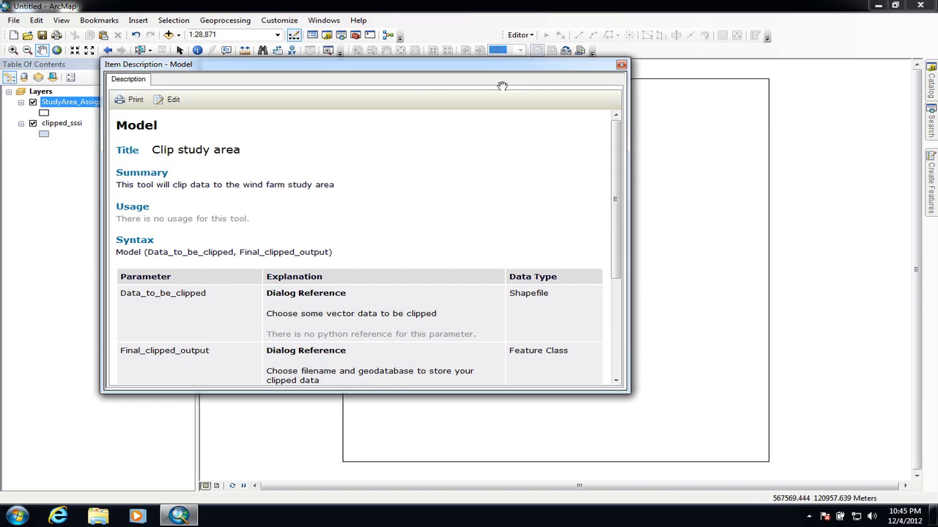
pyautogui.click(621, 65)
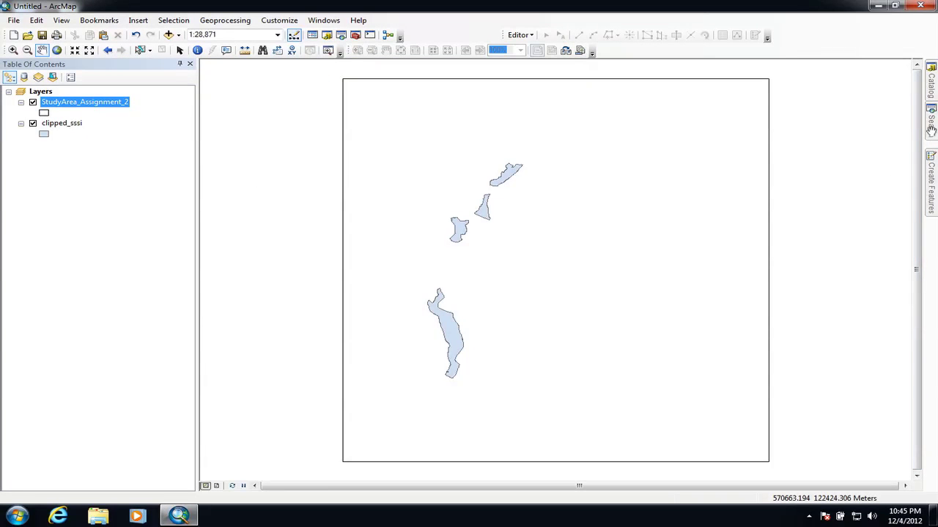
# Open the model as a tool, check the help text for both of its parameters, and close it without running
pyautogui.moveTo(931, 80)
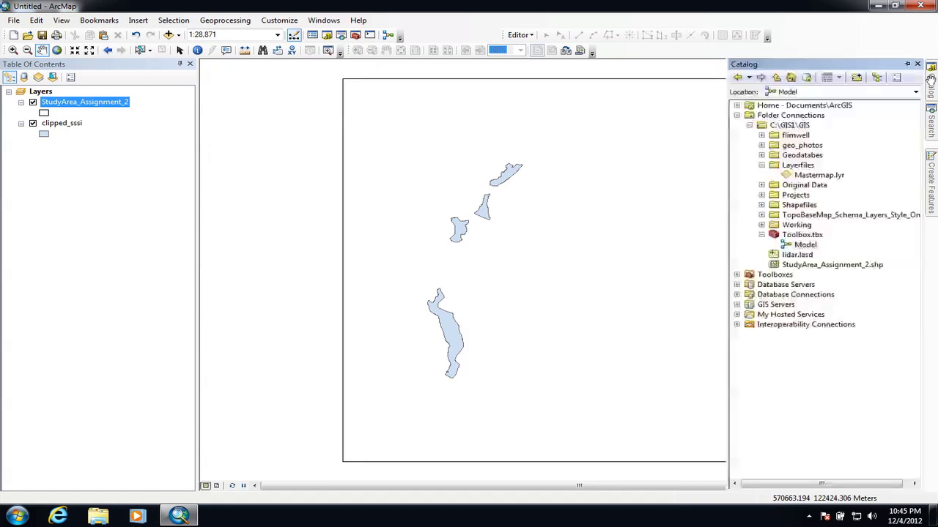
pyautogui.doubleClick(786, 245)
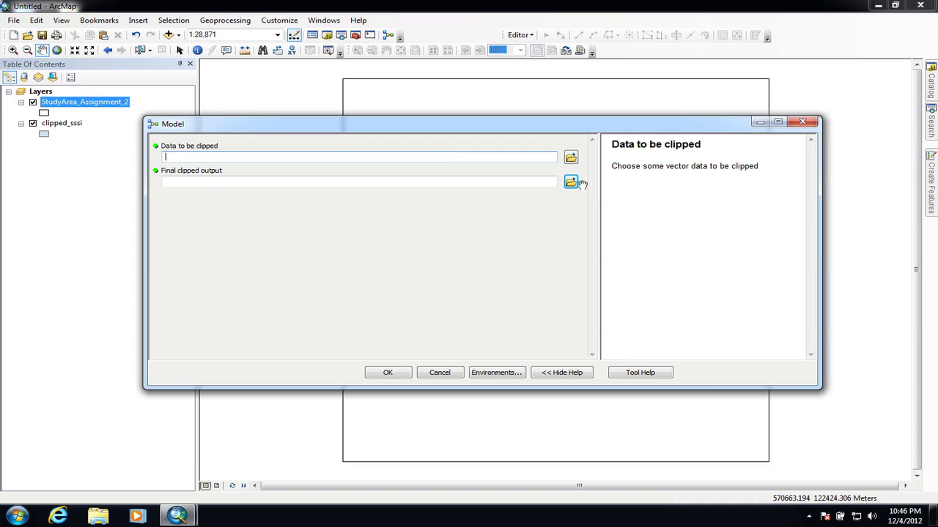
pyautogui.click(484, 182)
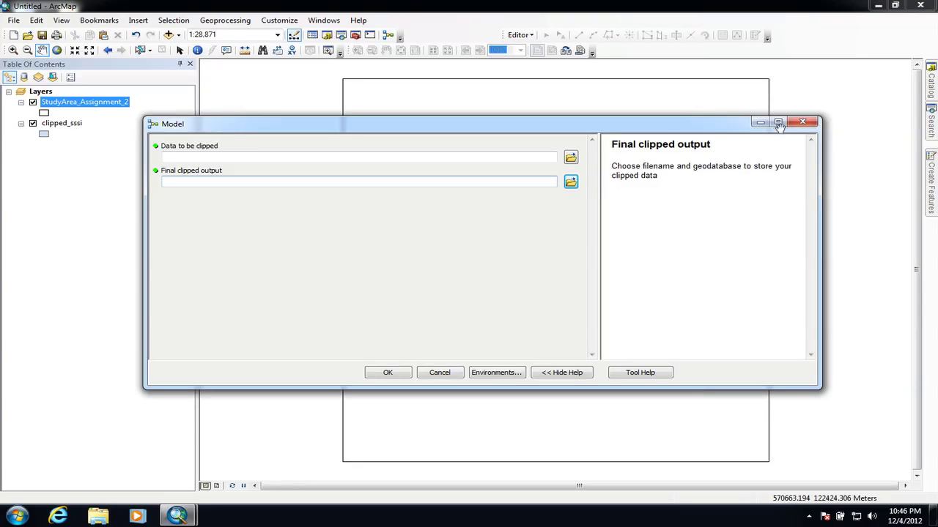
pyautogui.click(802, 122)
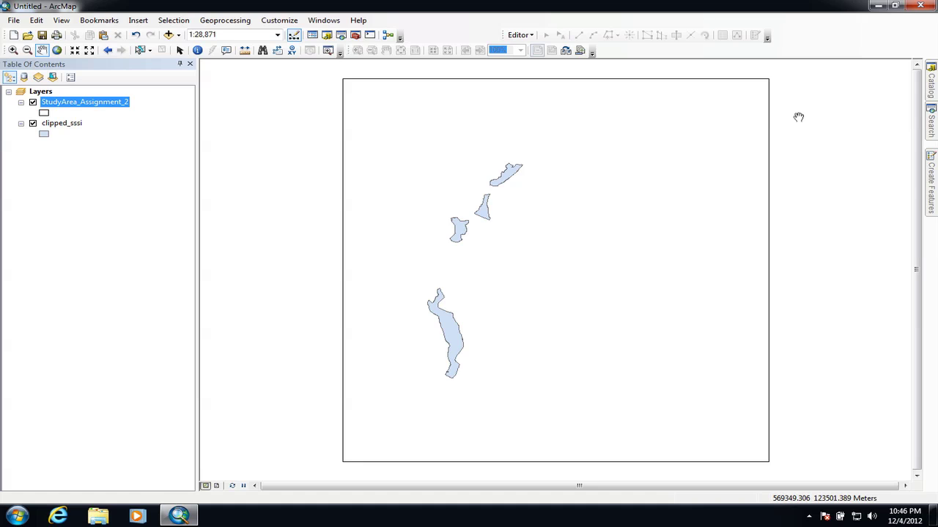